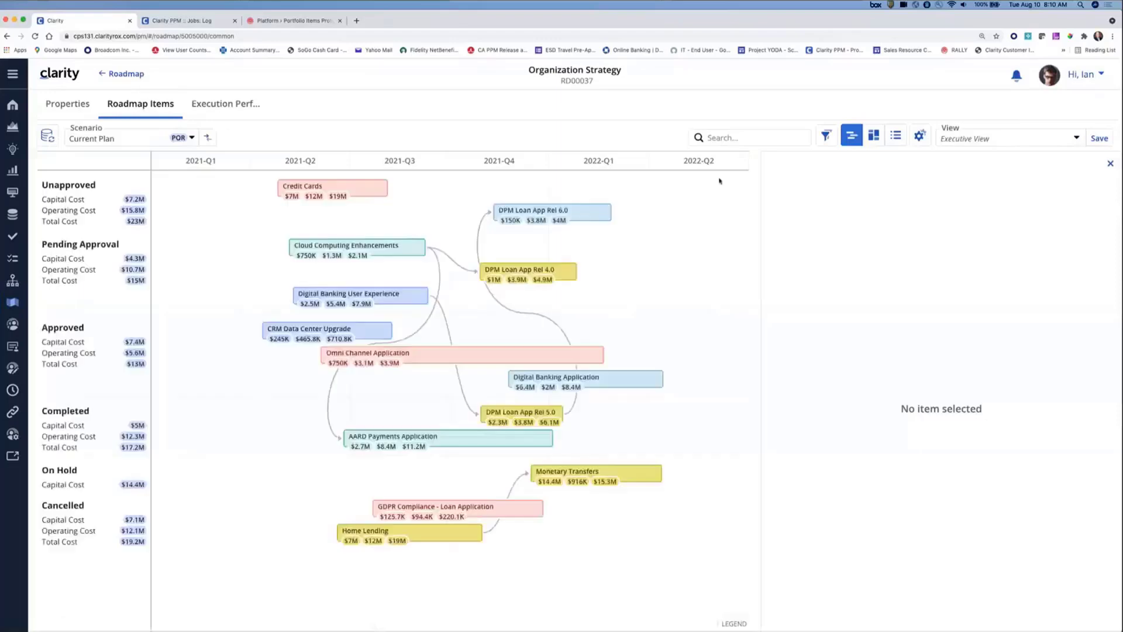
Step: Close the details side panel to reveal DPM Loan App Rel 6.0 spanning Nov 10, 2021–Feb 26, 2022
click(1110, 164)
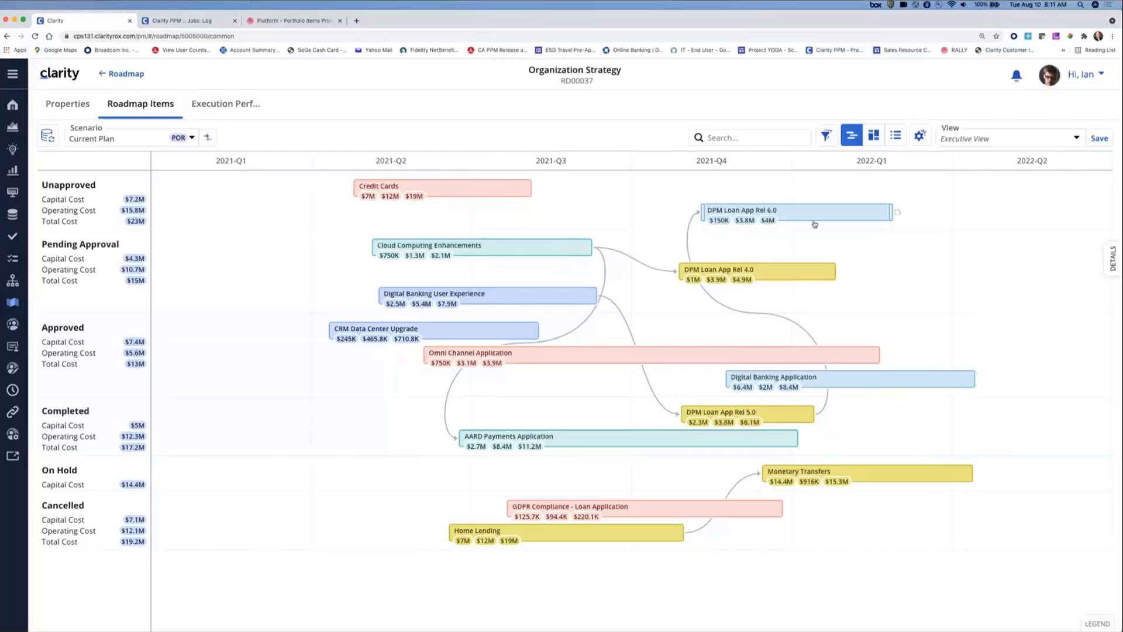
mouse_move(813, 217)
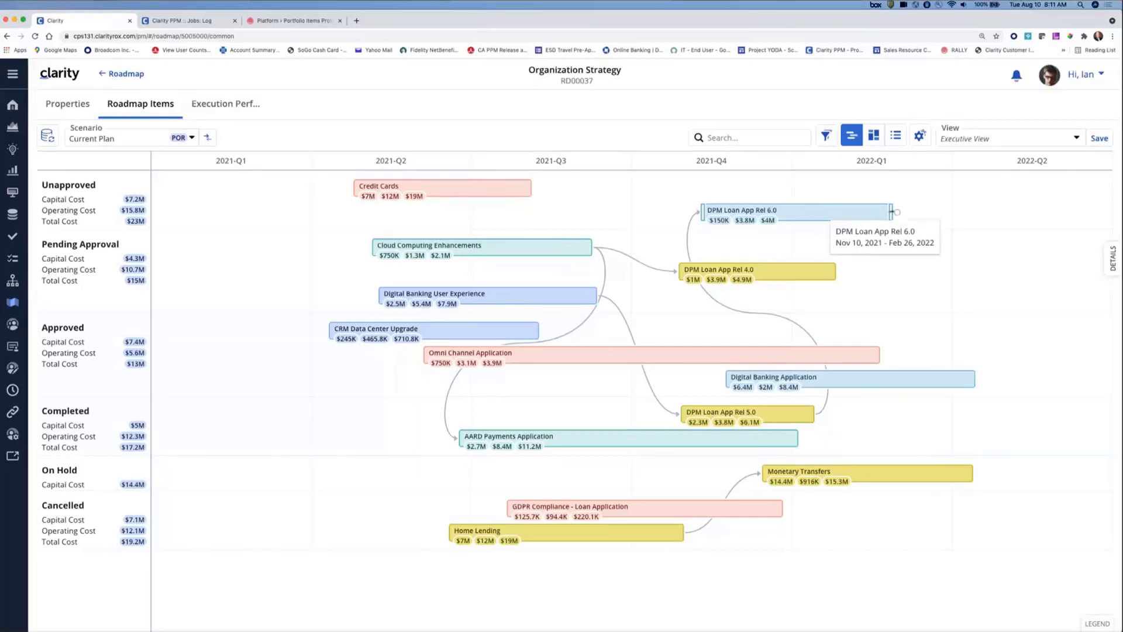
Step: Pull the DPM Loan App Rel 6.0 end date earlier and shift DPM Loan App Rel 4.0 later
drag(892, 211, 949, 212)
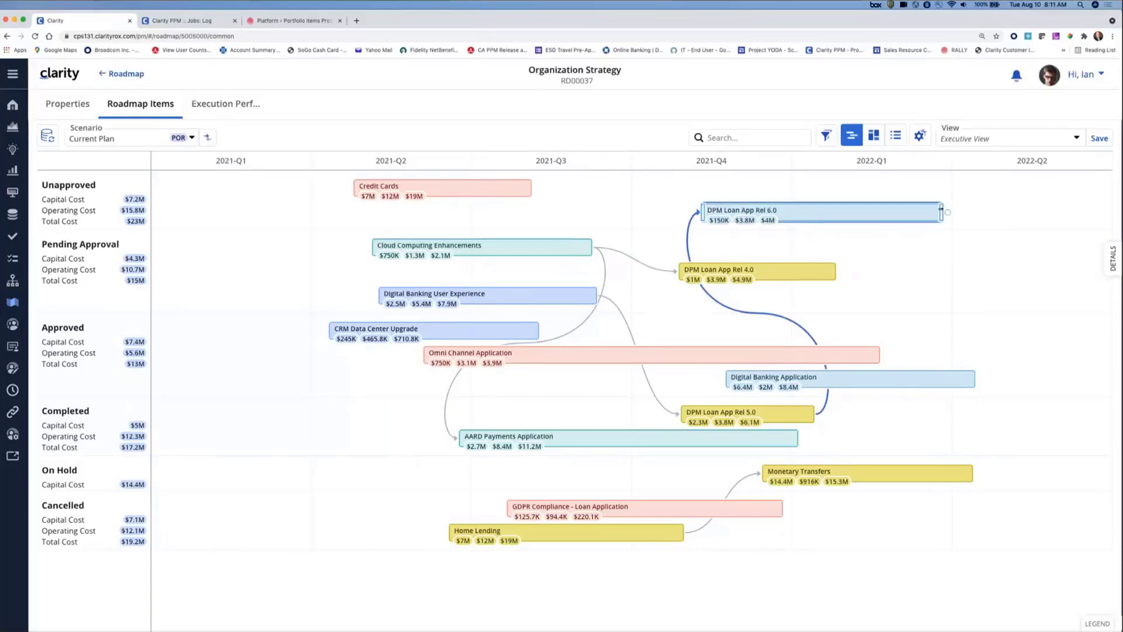
drag(943, 213, 846, 215)
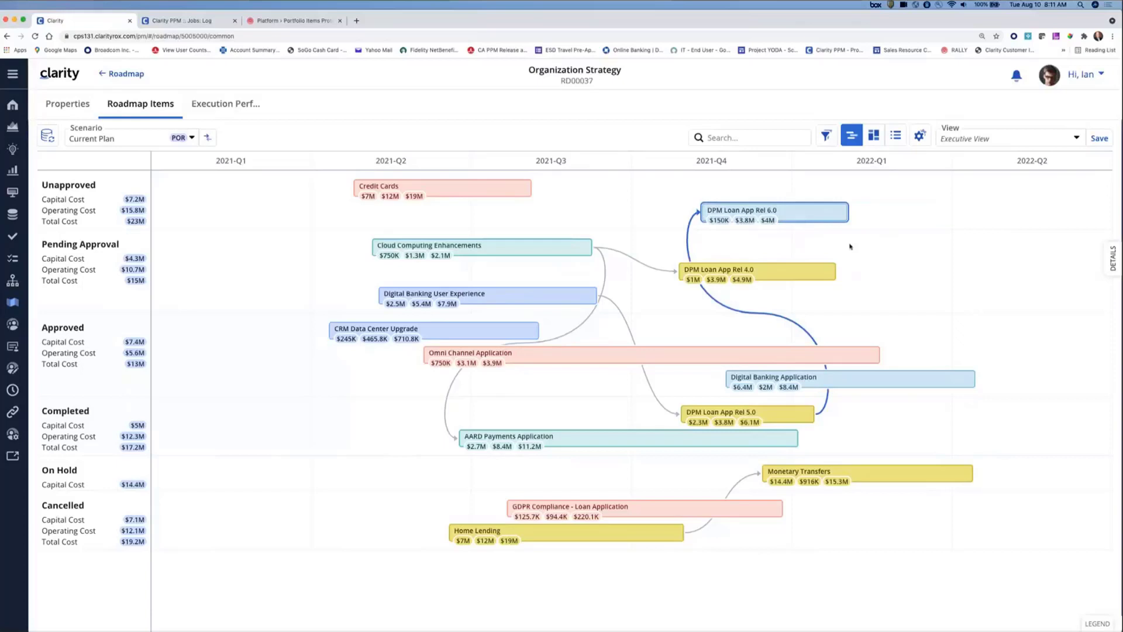
mouse_move(782, 271)
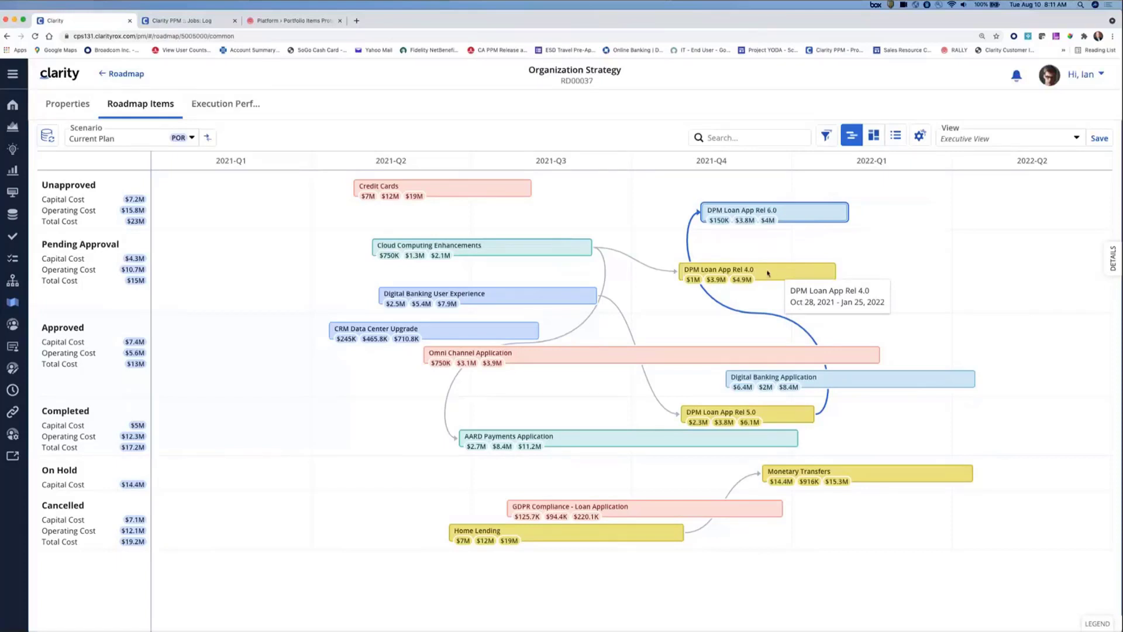
drag(768, 273, 801, 272)
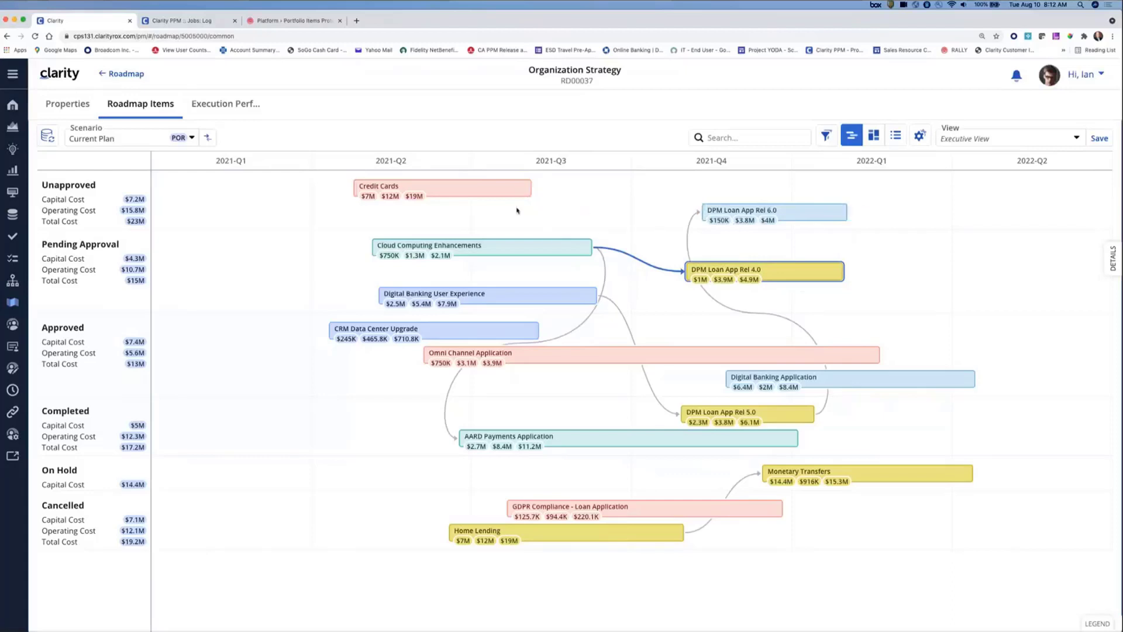
drag(538, 190, 453, 531)
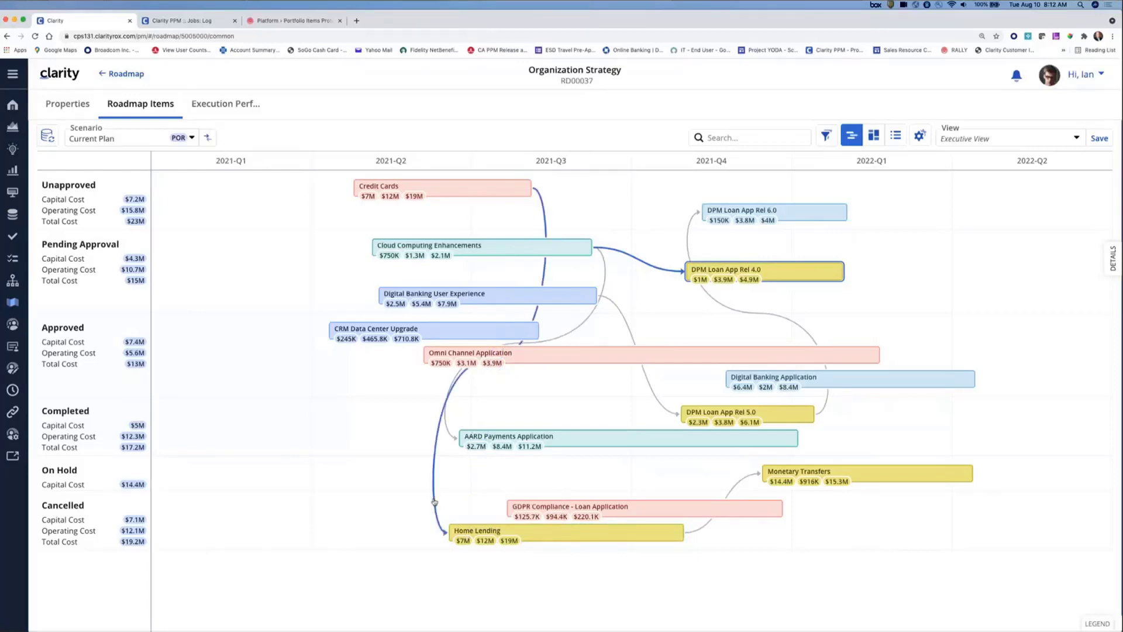
click(434, 502)
click(452, 515)
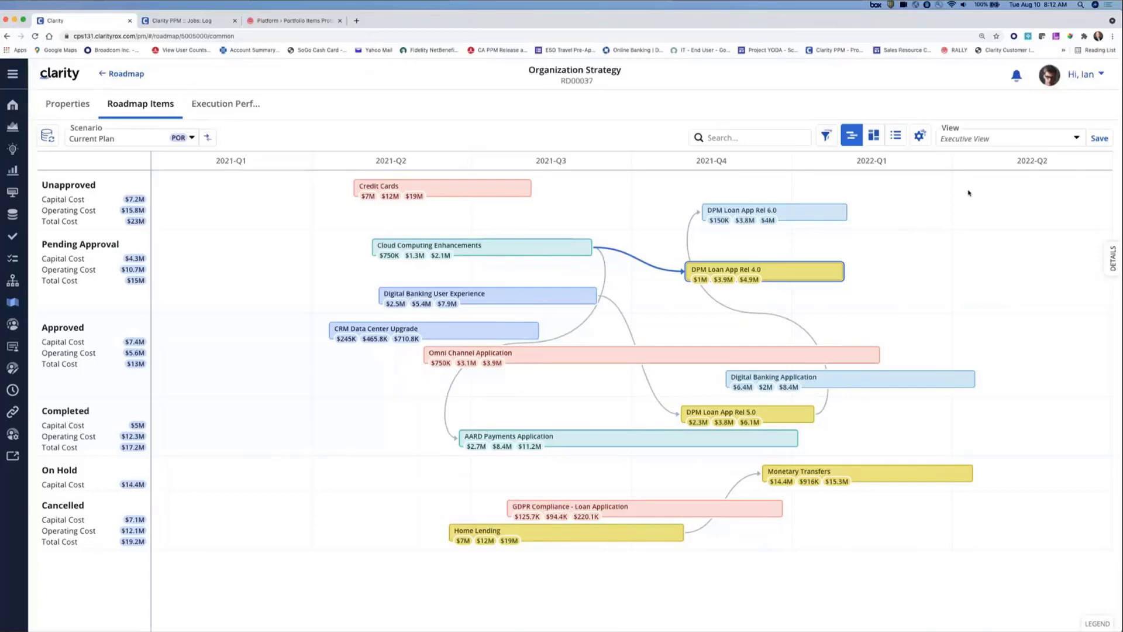
click(920, 138)
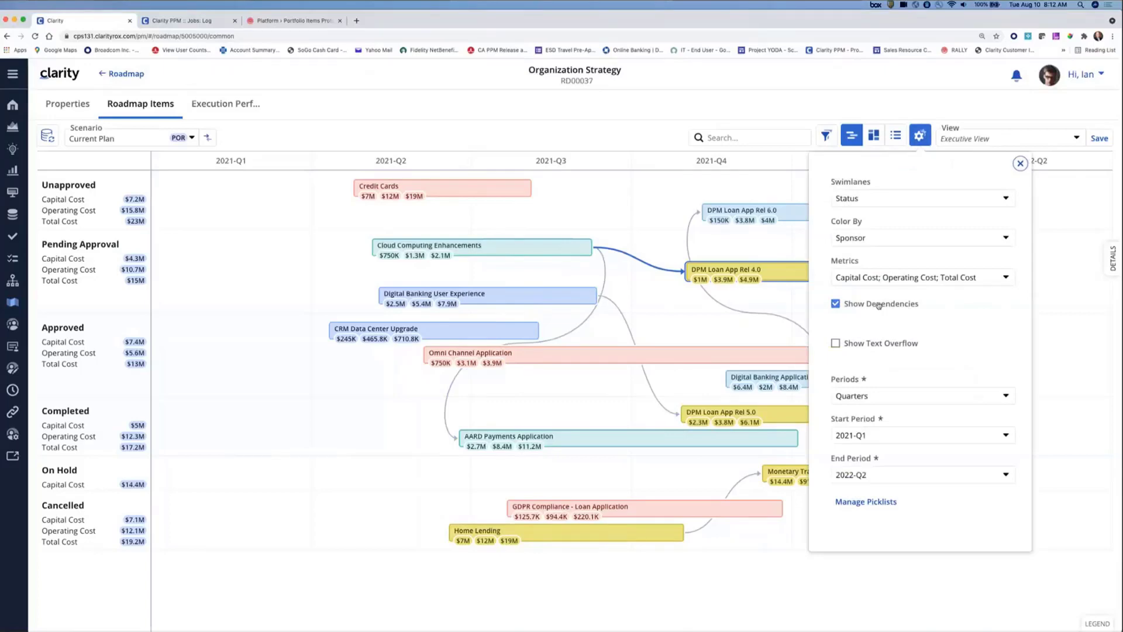
click(836, 304)
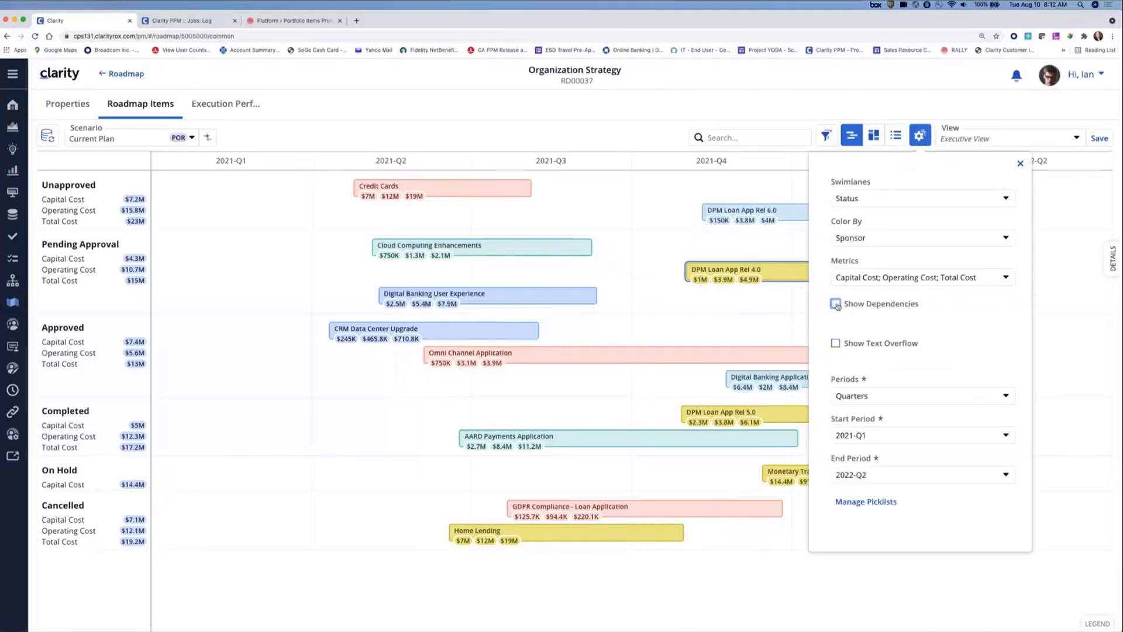
click(836, 304)
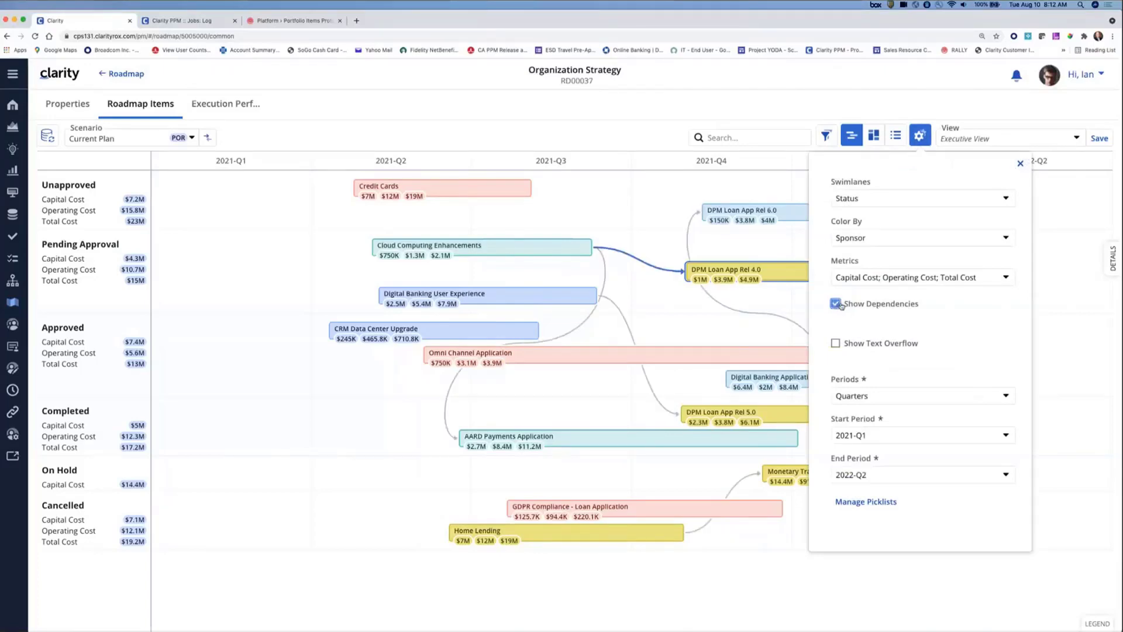
click(1021, 163)
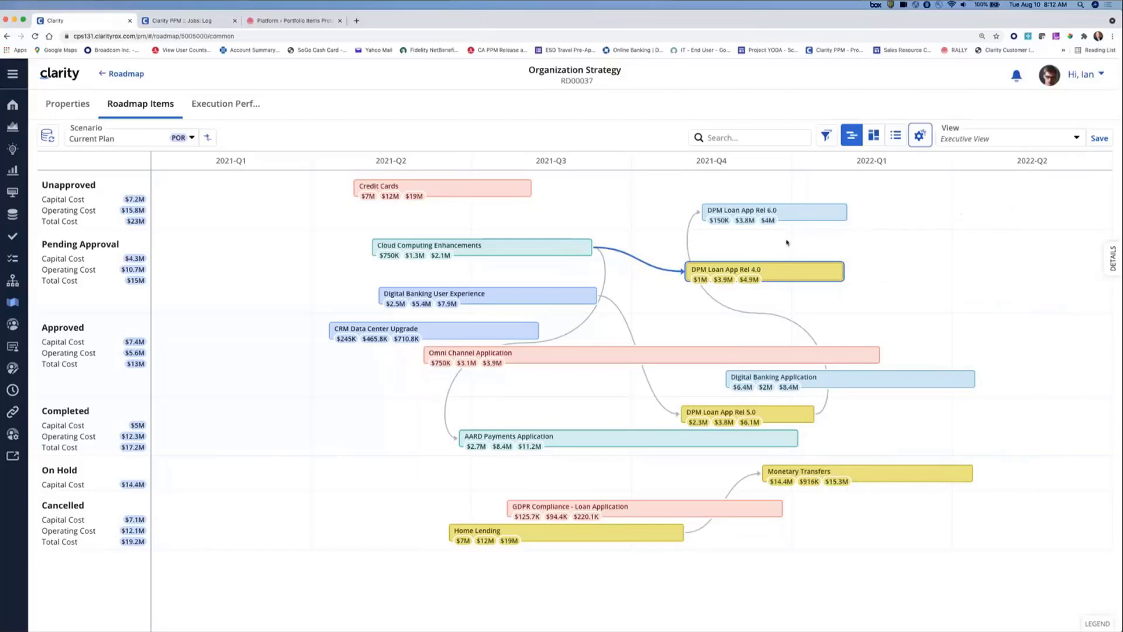
Step: Draw a New Roadmap Item in Pending Approval from Dec 26, 2021 to Mar 6, 2022, and select it
drag(788, 249, 908, 251)
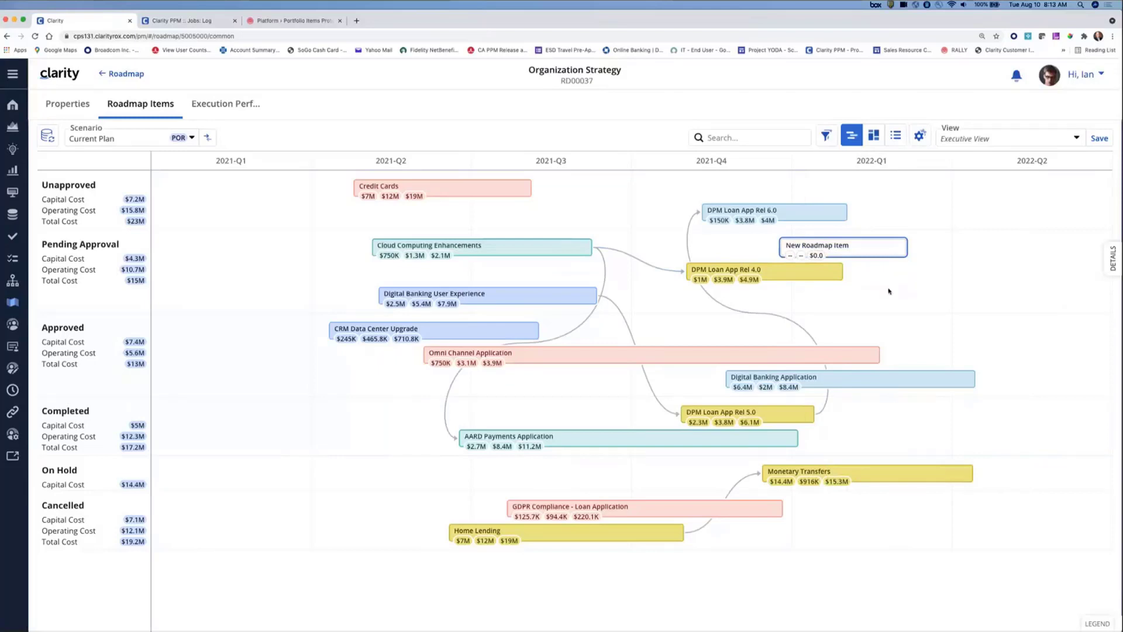
mouse_move(890, 251)
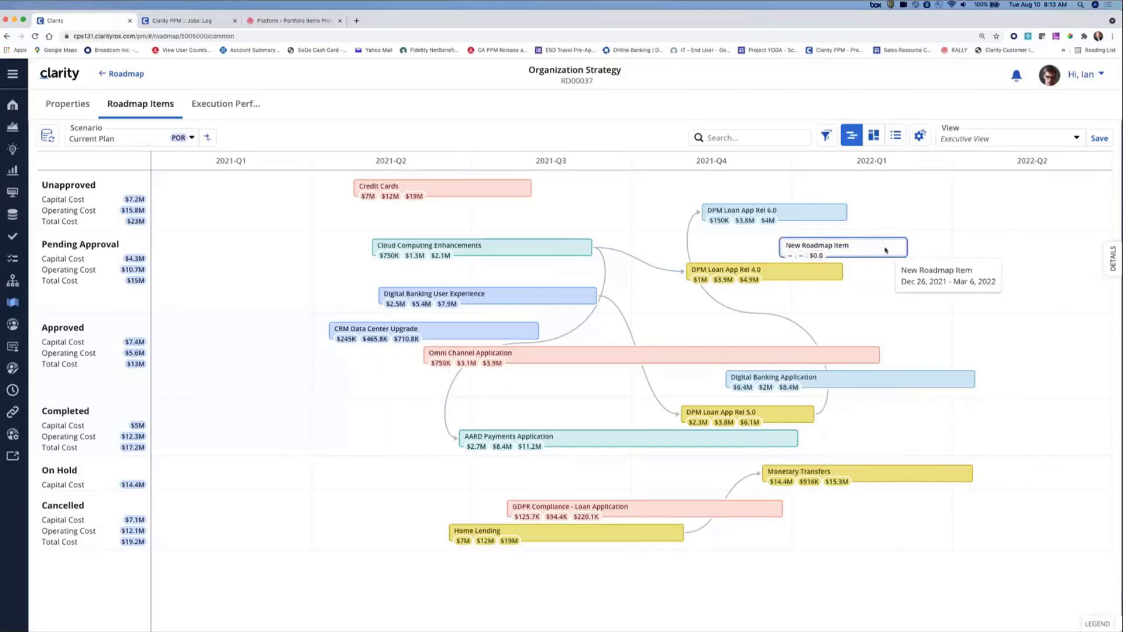
click(882, 250)
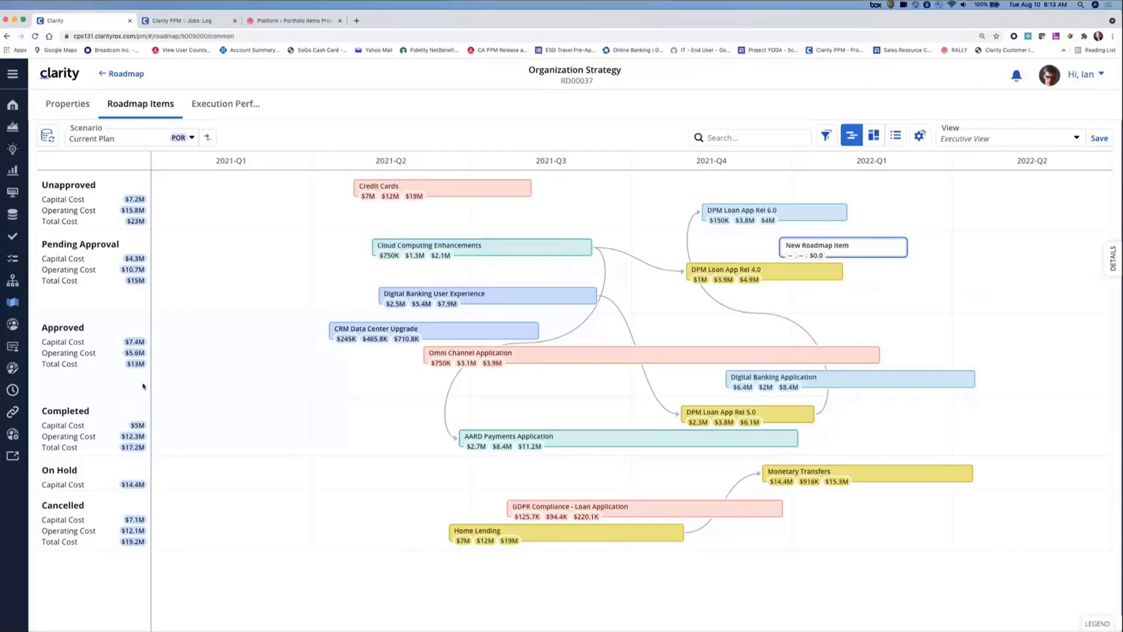
Step: Widen, narrow, then re-widen the left cost summary panel beside the timeline
mouse_move(149, 384)
mouse_down()
mouse_move(228, 388)
mouse_move(170, 386)
mouse_up()
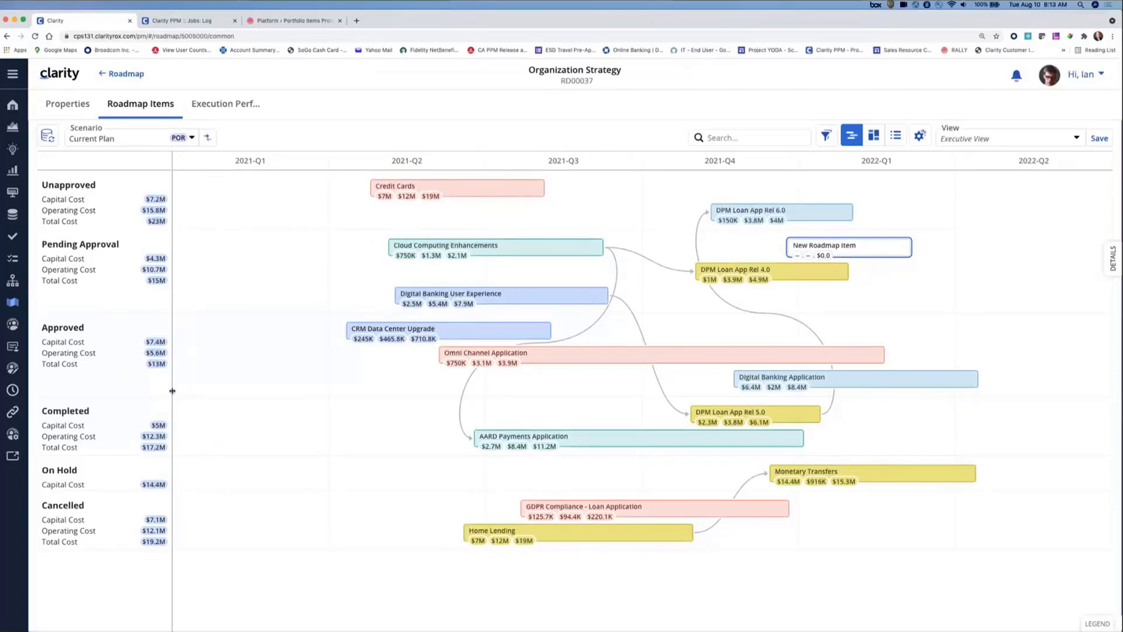
drag(172, 391, 151, 393)
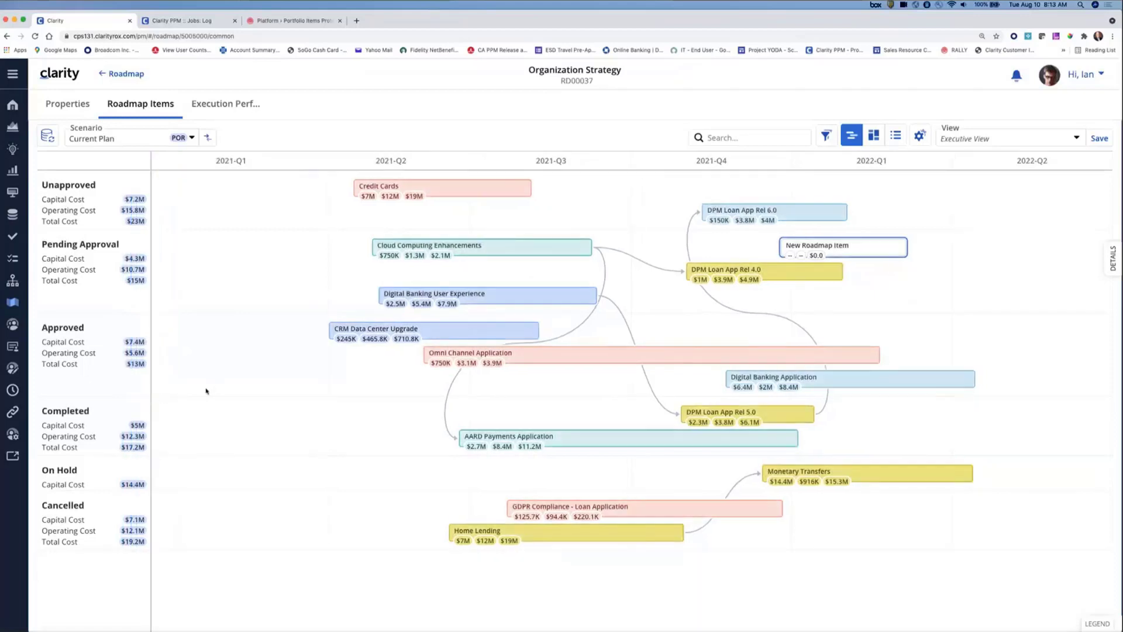
drag(150, 389, 185, 389)
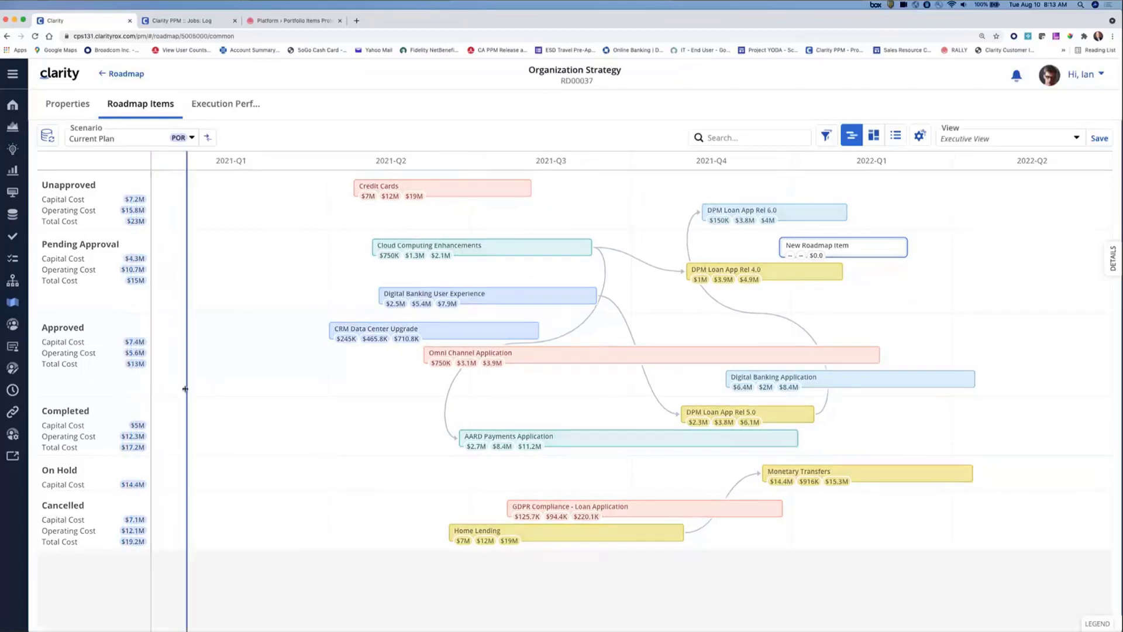
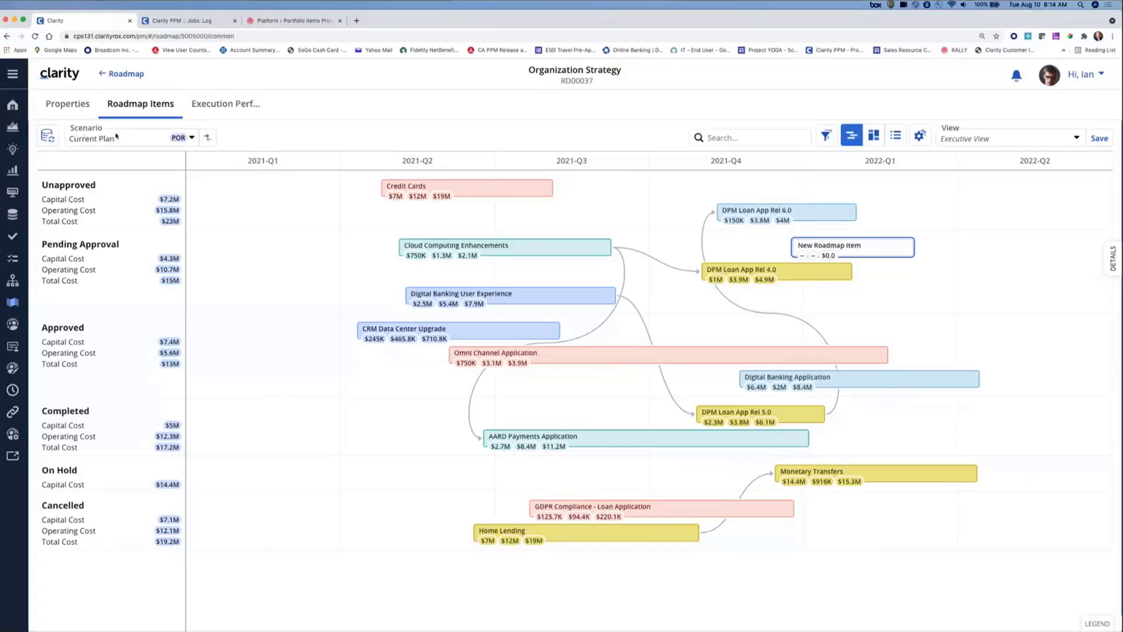
click(194, 139)
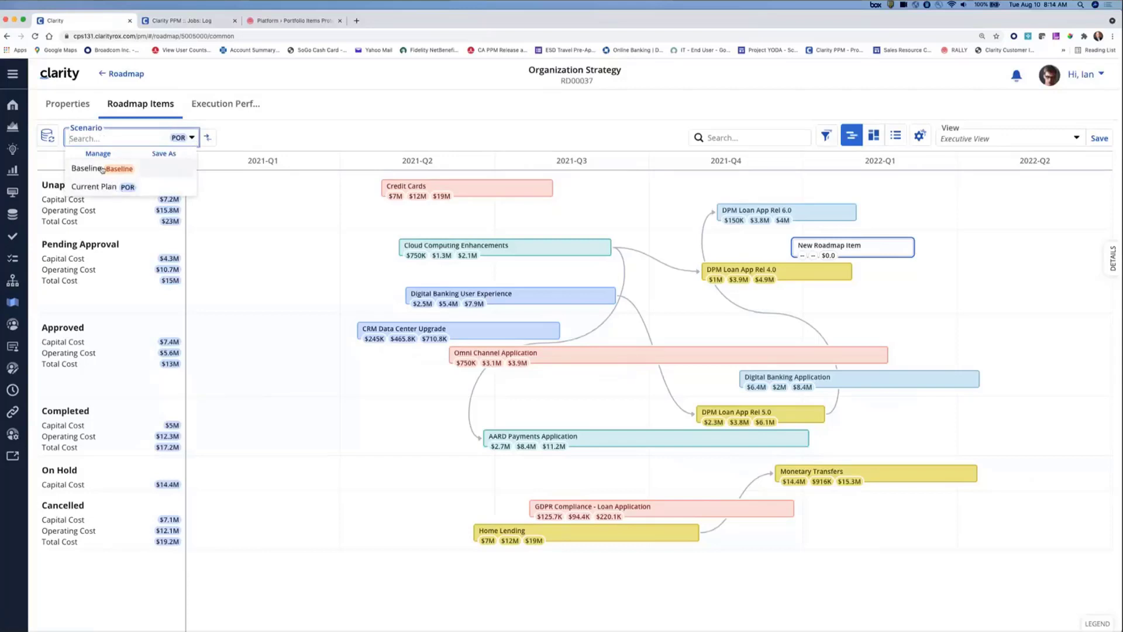
click(258, 136)
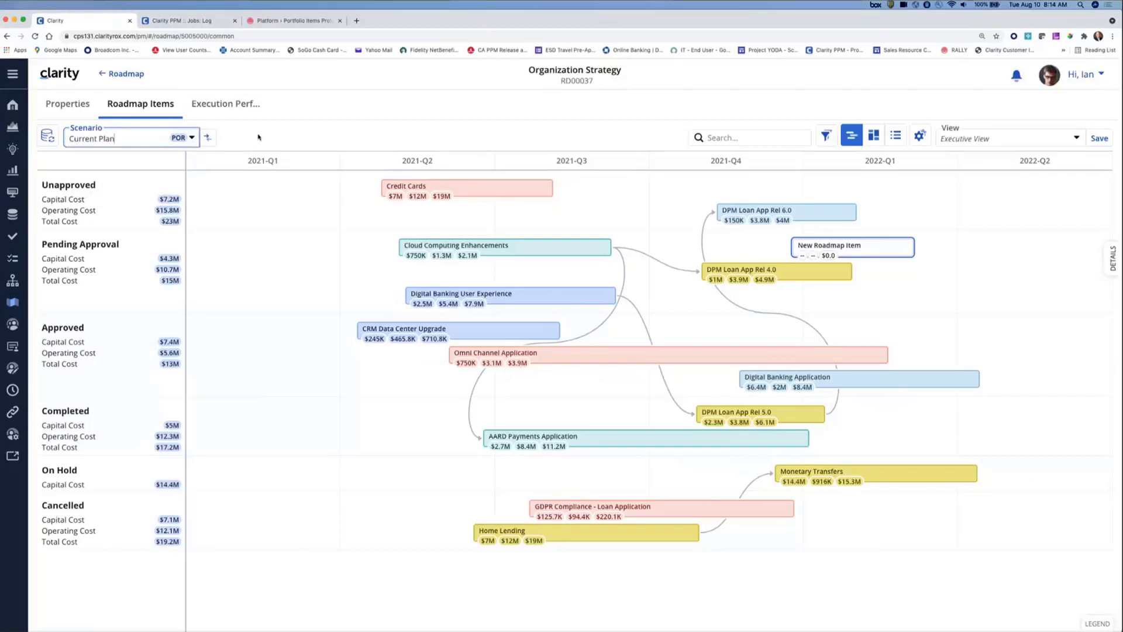
click(192, 139)
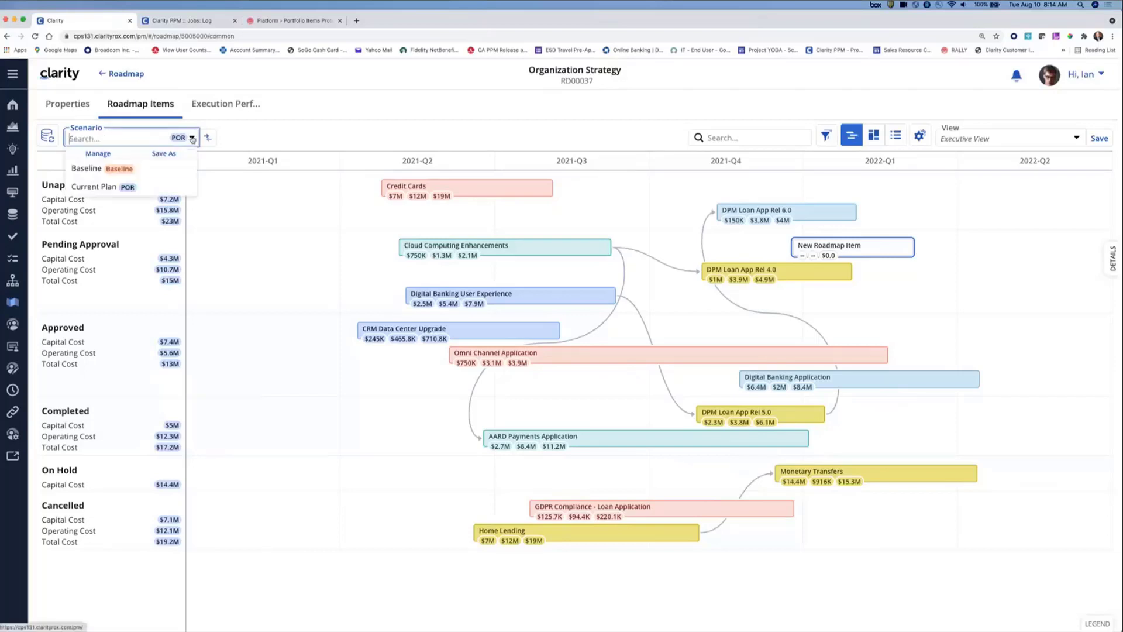
click(87, 170)
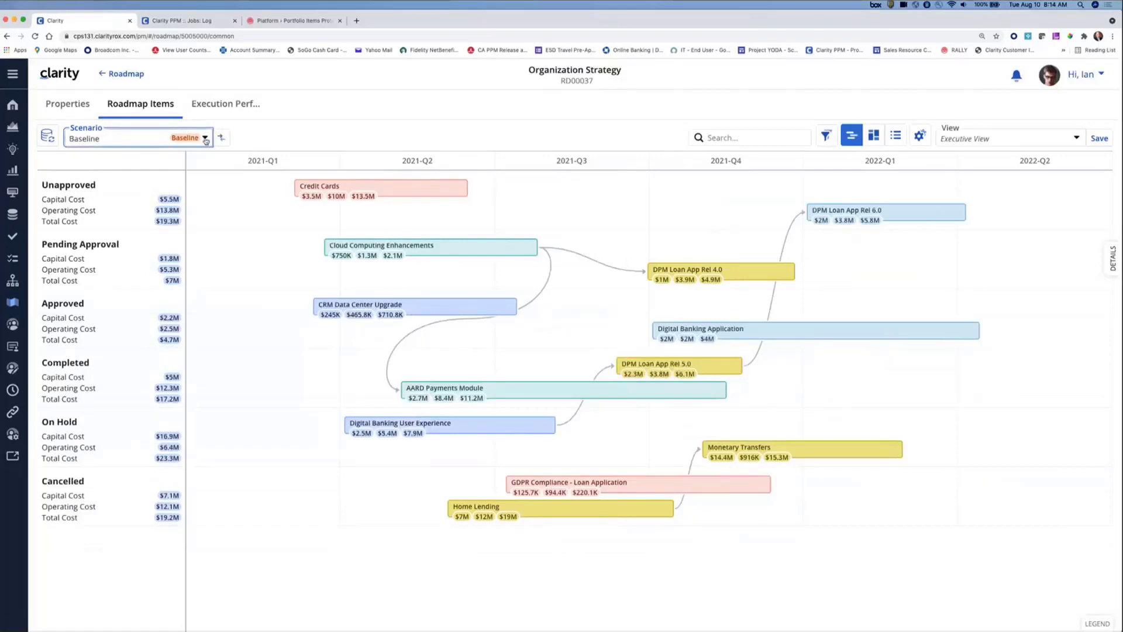
click(204, 138)
click(95, 187)
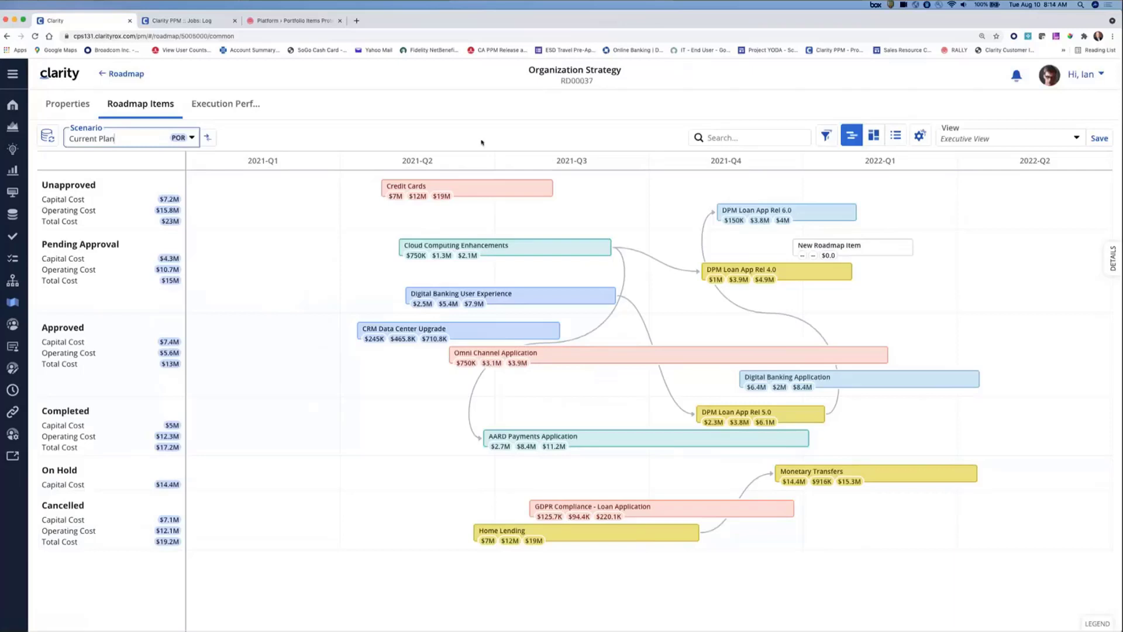
Step: Compare Current Plan against Baseline and inspect Credit Cards' 50-day shift and 6M cost increase
click(207, 137)
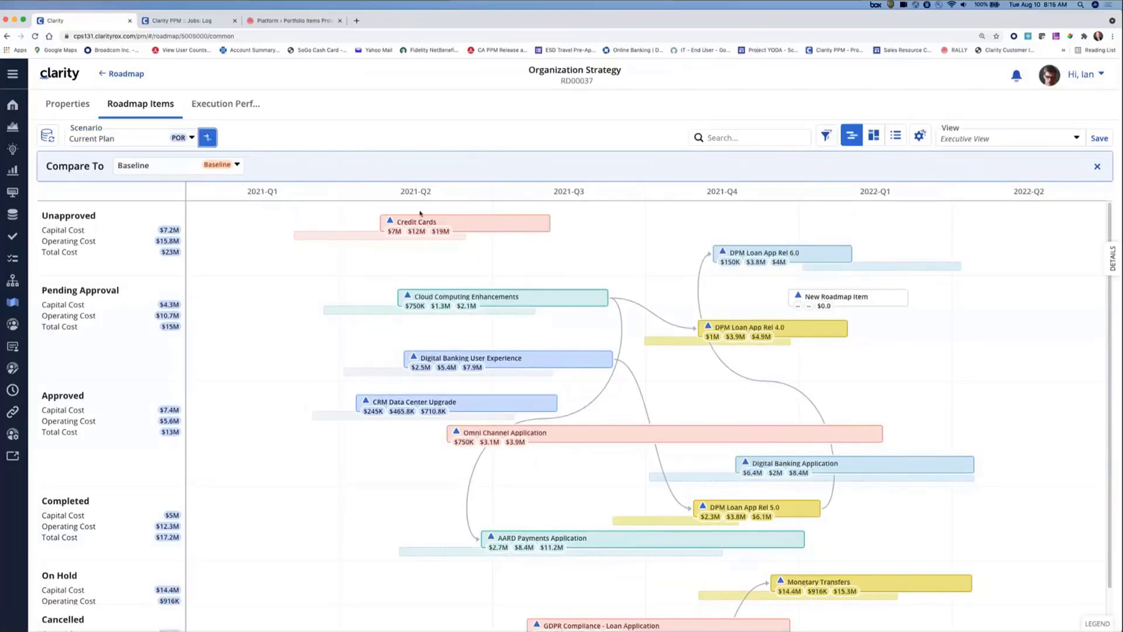
click(480, 223)
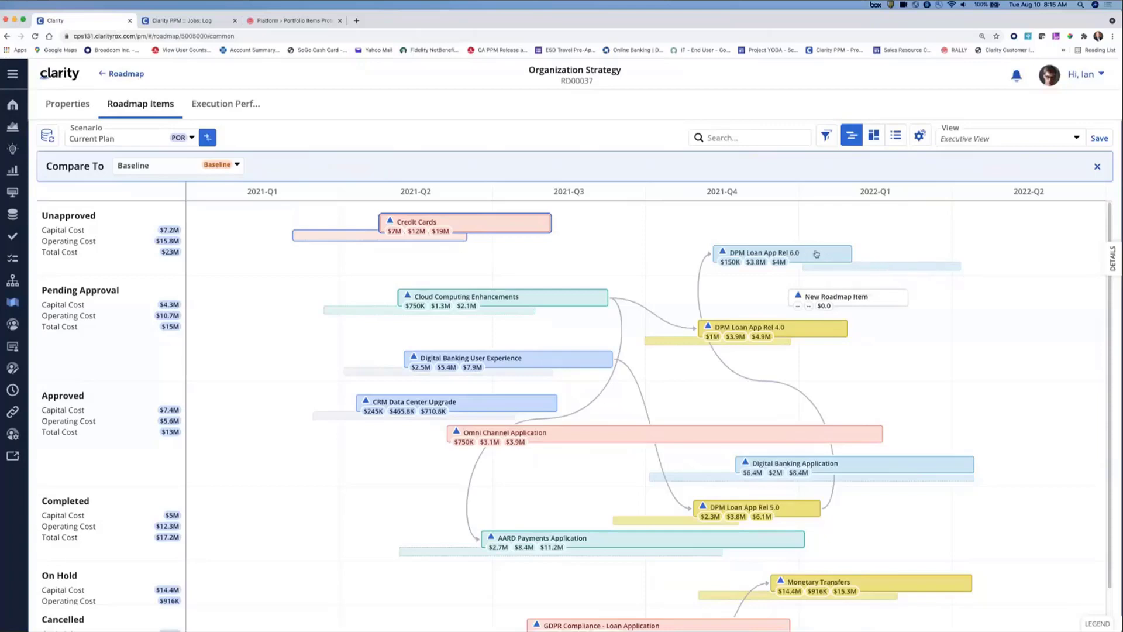
mouse_move(819, 253)
mouse_move(488, 227)
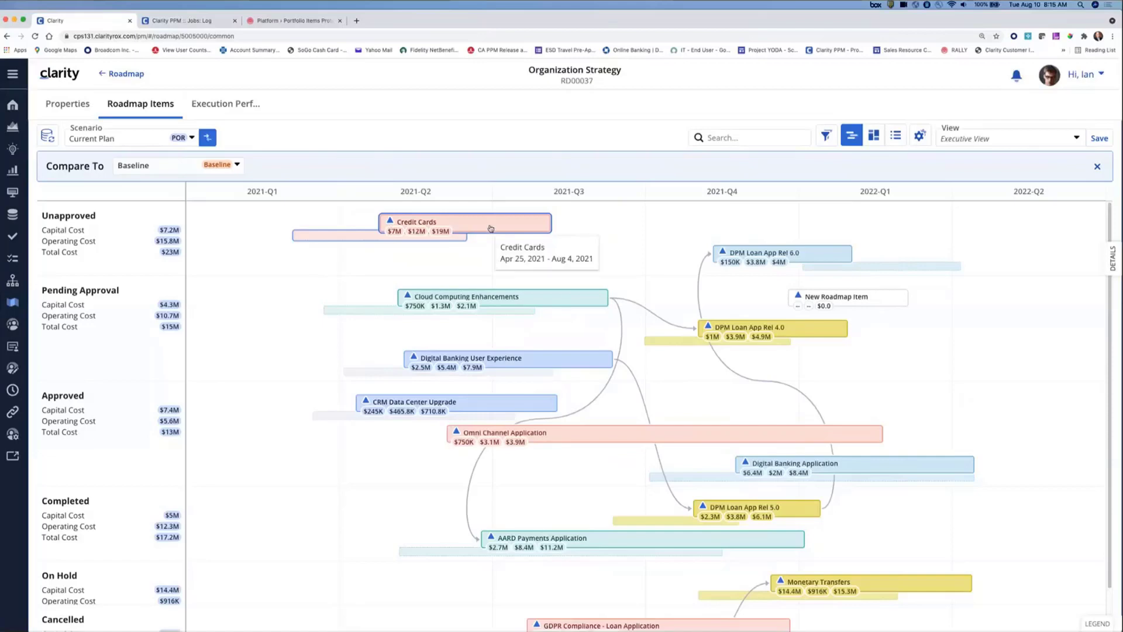
click(1113, 258)
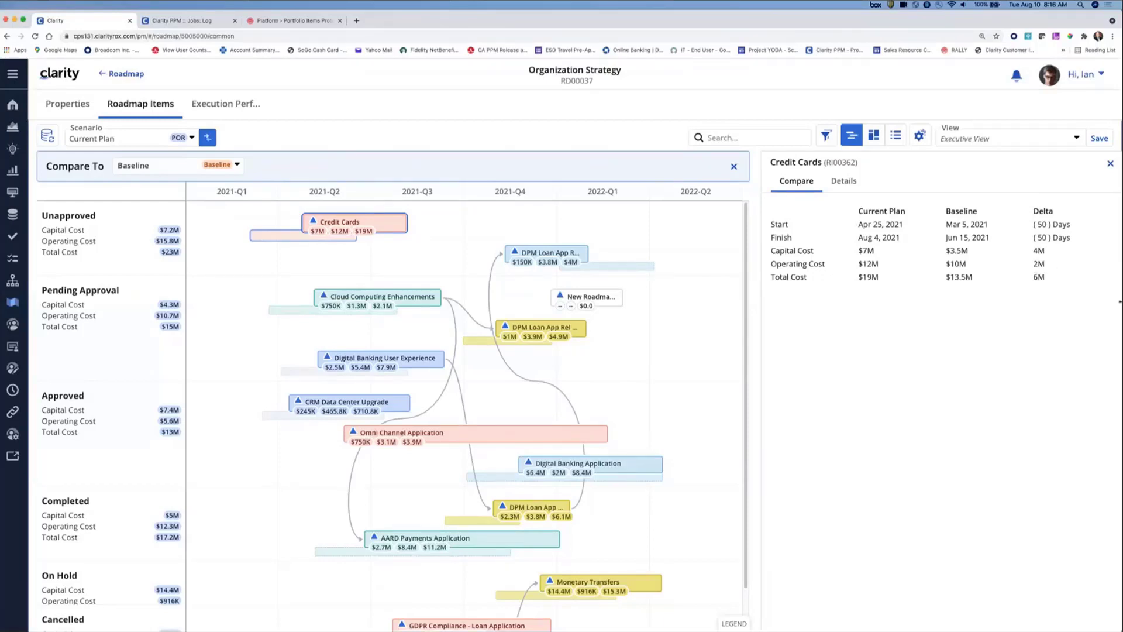
click(421, 360)
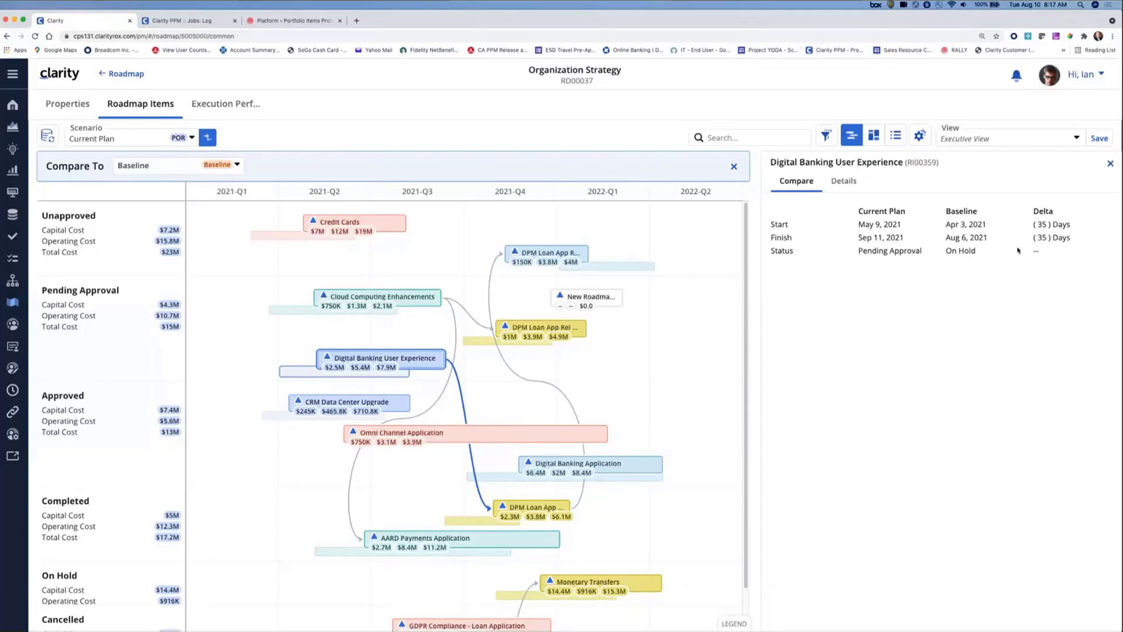
click(479, 435)
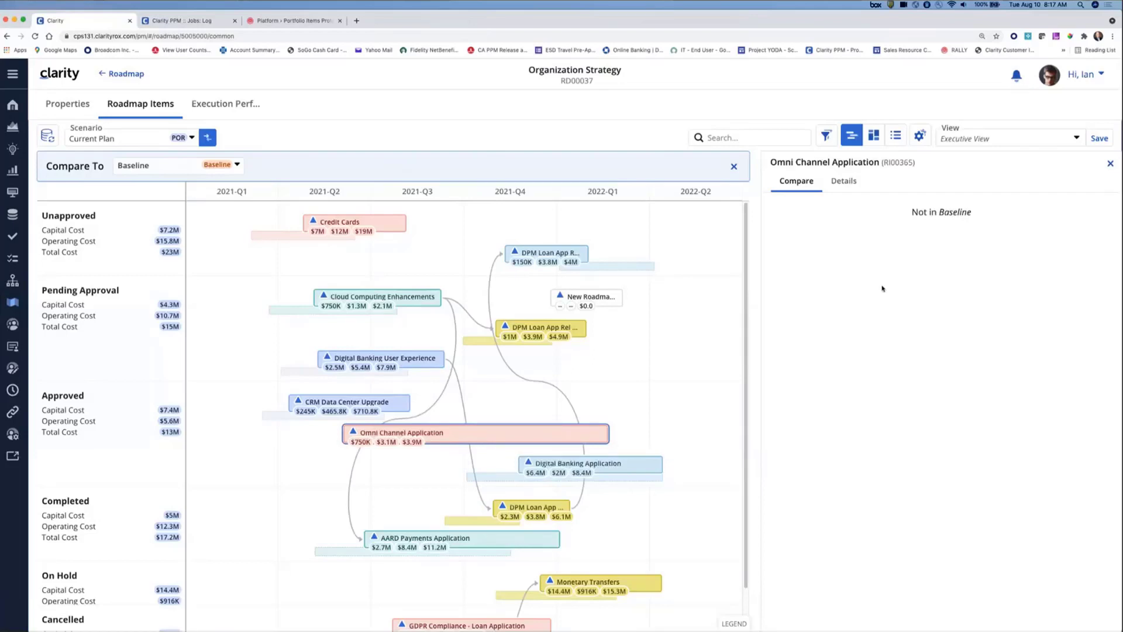
click(401, 227)
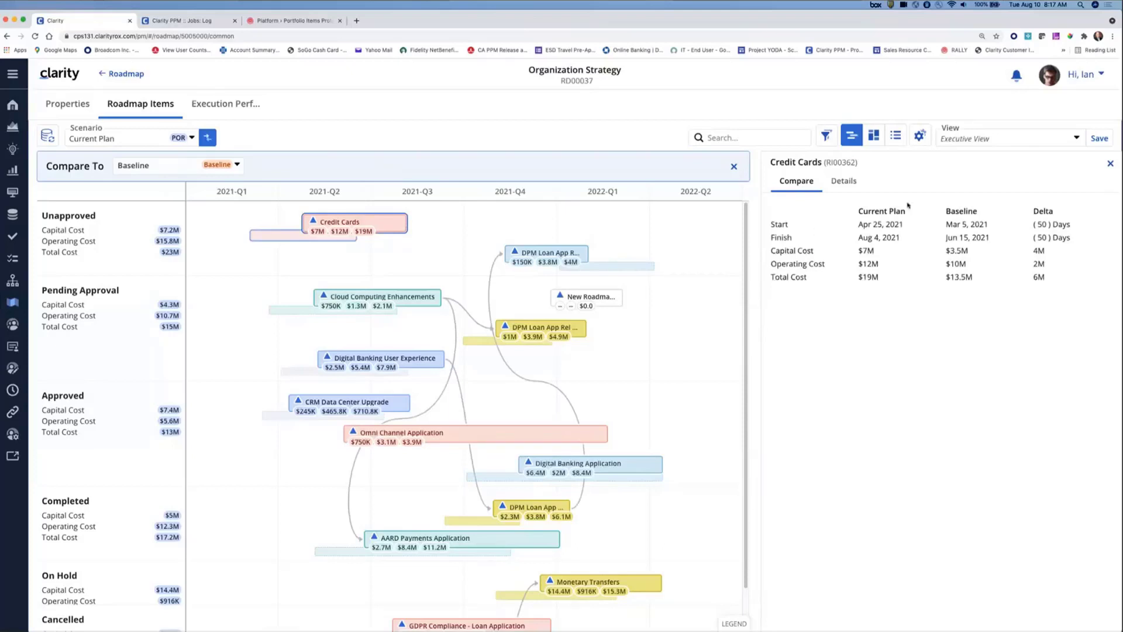
Step: Close the Credit Cards details panel and remove the Baseline comparison from the roadmap
click(1110, 165)
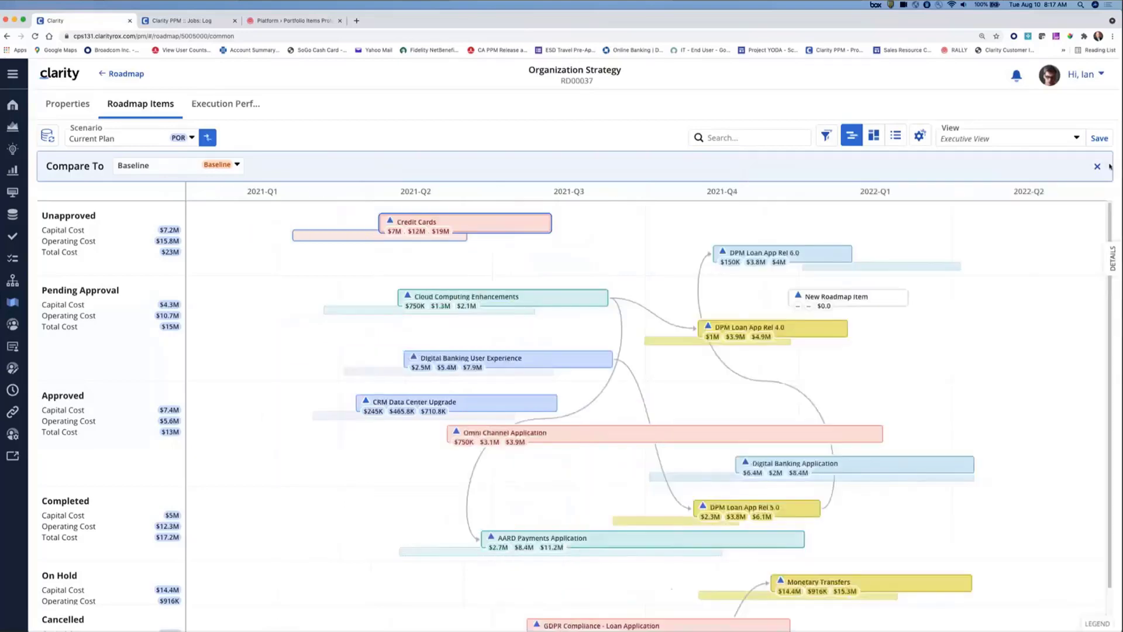
click(1097, 167)
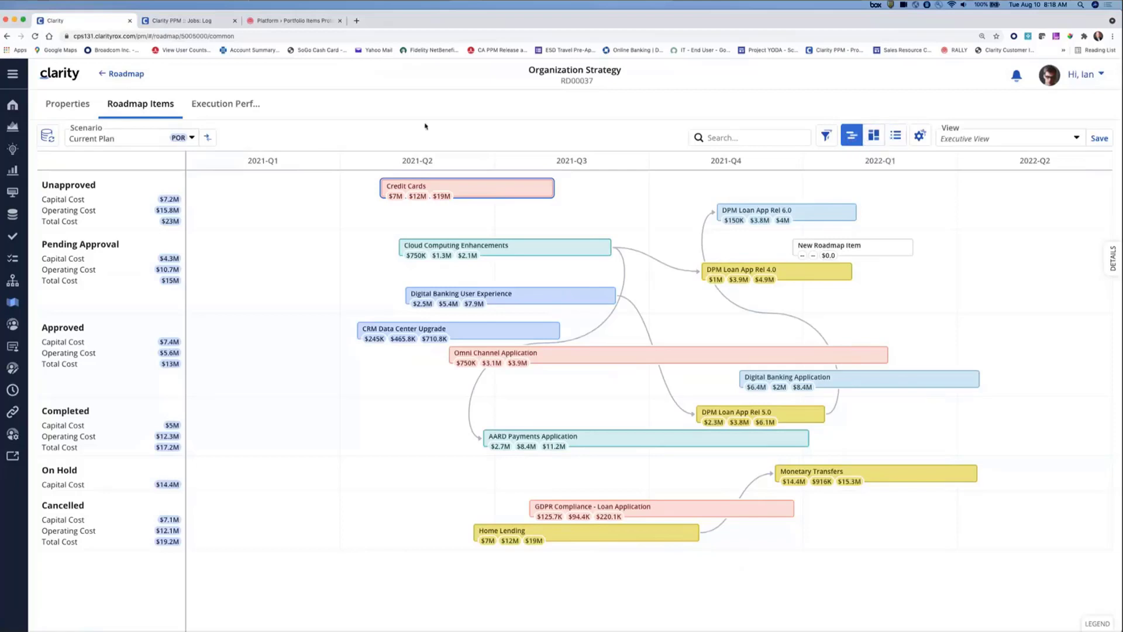
Step: View the Organization Strategy roadmap's properties and show its Actions menu
click(68, 106)
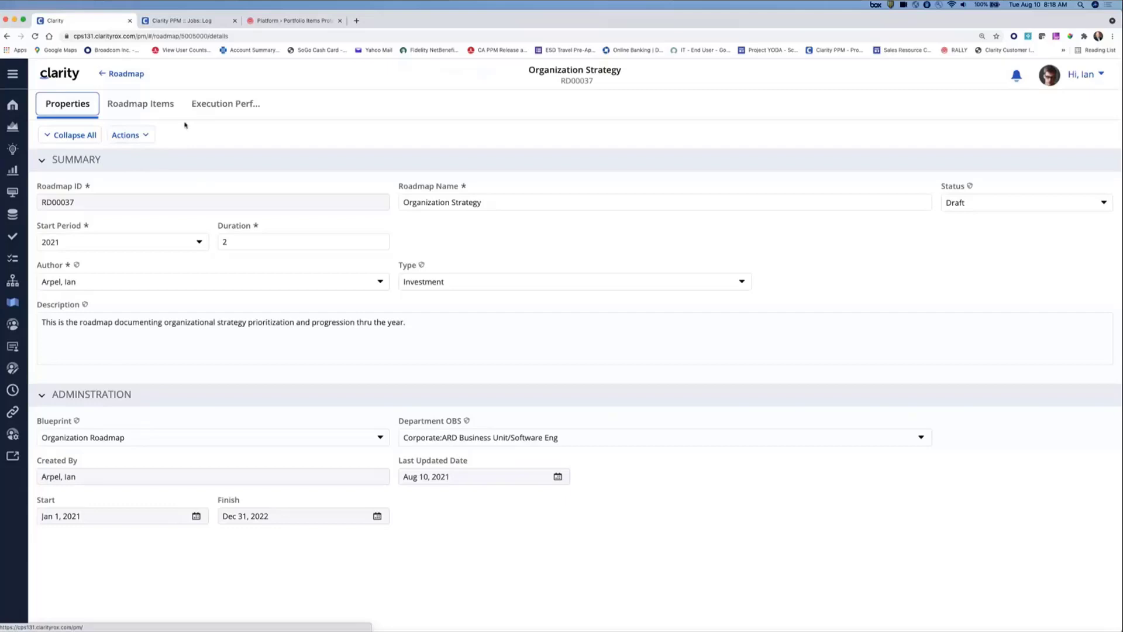
click(151, 136)
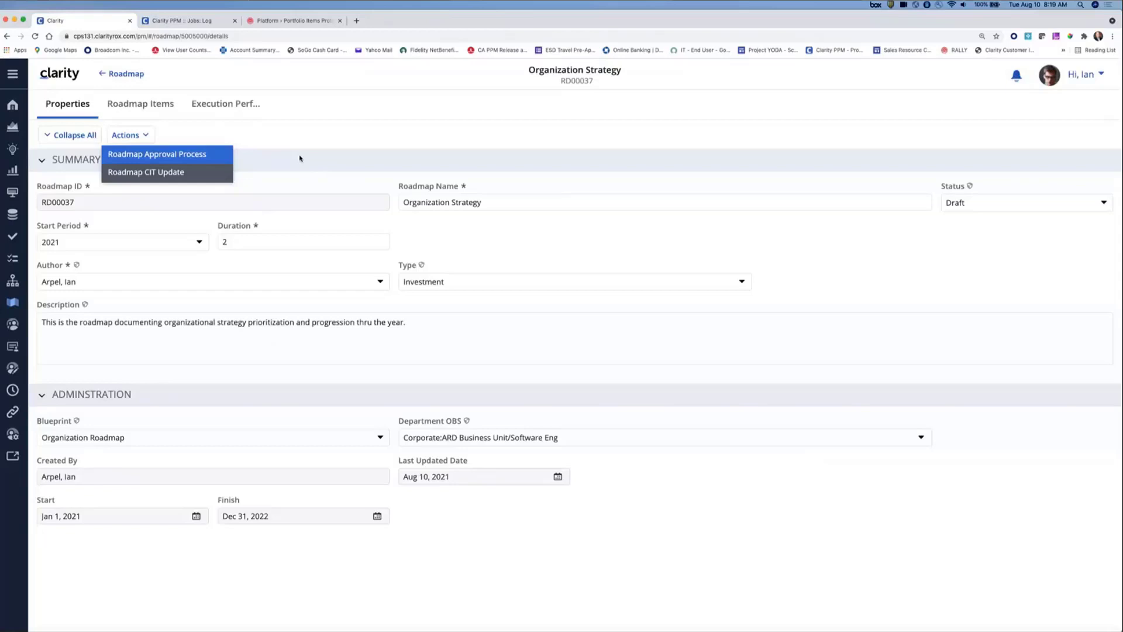
Step: Start the Roadmap Approval Process on Organization Strategy and view its Execution Performance dashboard
click(186, 158)
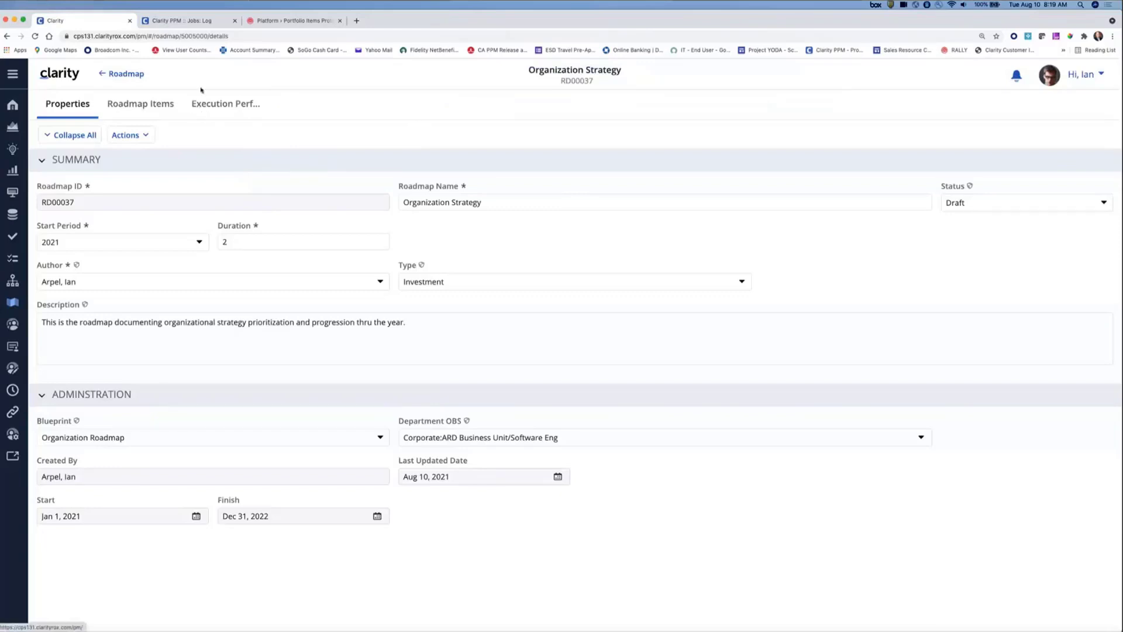
click(223, 105)
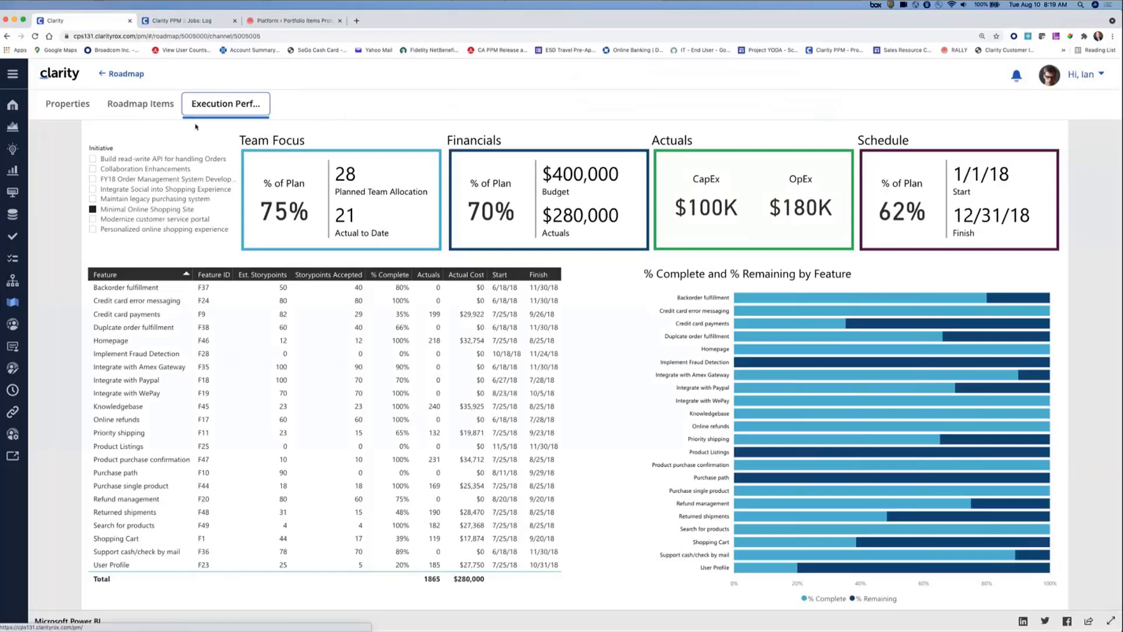
Step: Return to Organization Strategy's properties to check that its status is now Published
click(73, 104)
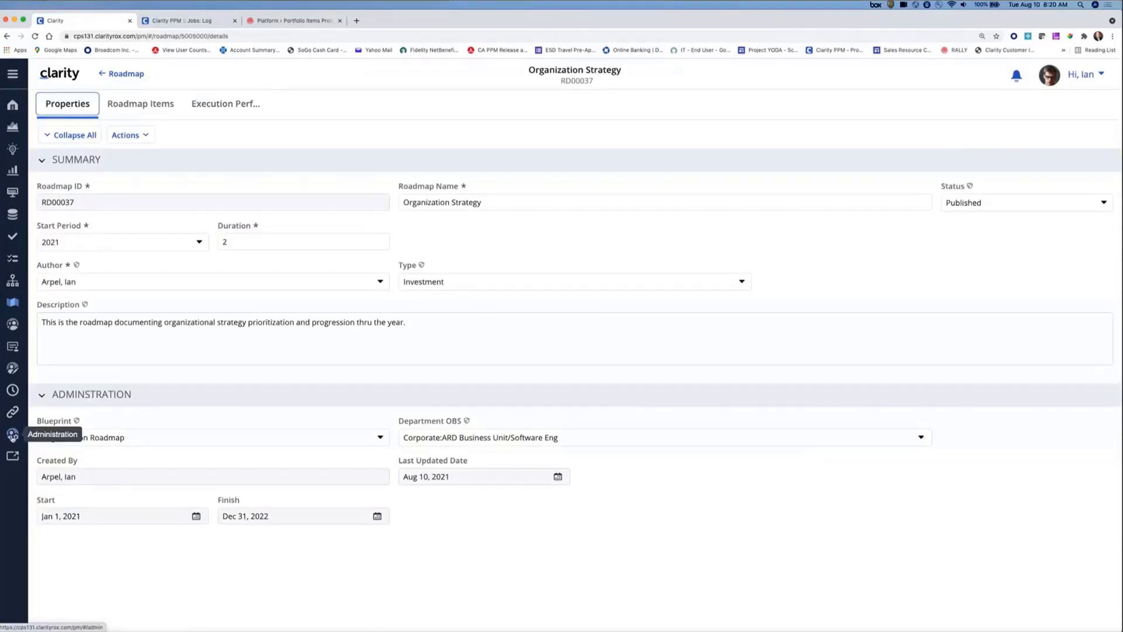
Step: Search blueprints for 'road' and open Organization Roadmap's modules in edit mode
click(12, 435)
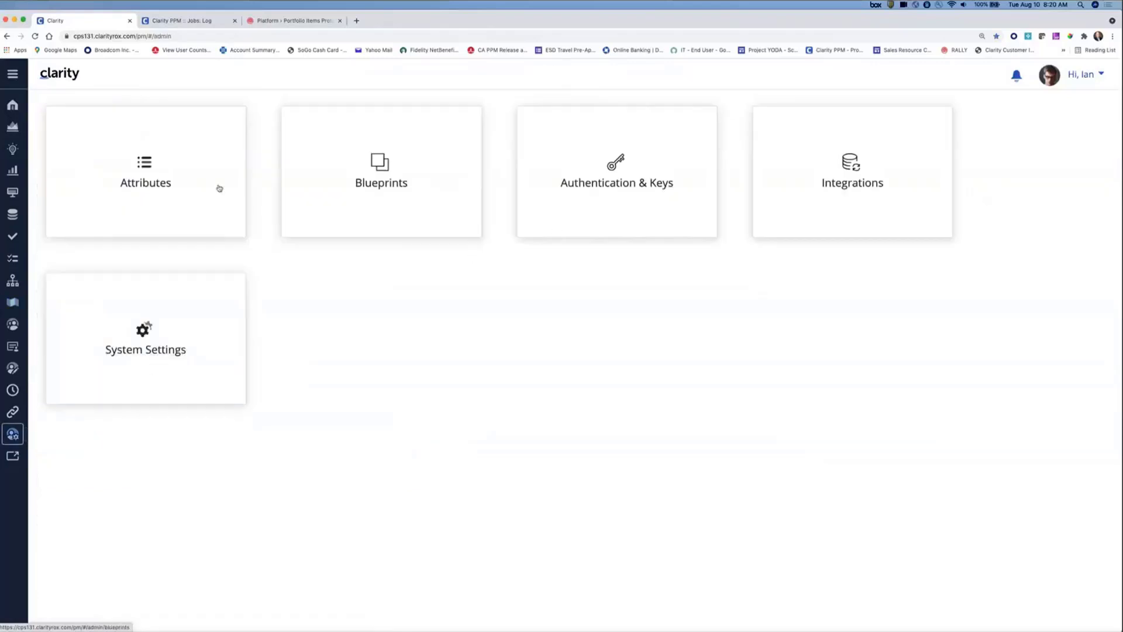
click(391, 186)
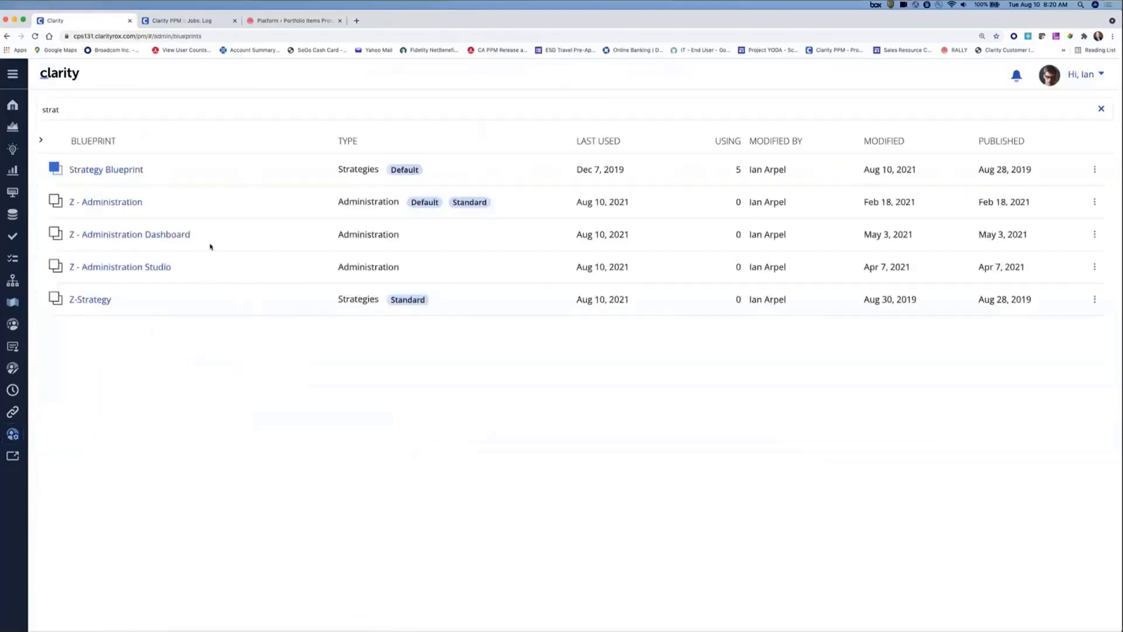
drag(61, 116, 28, 111)
text(road)
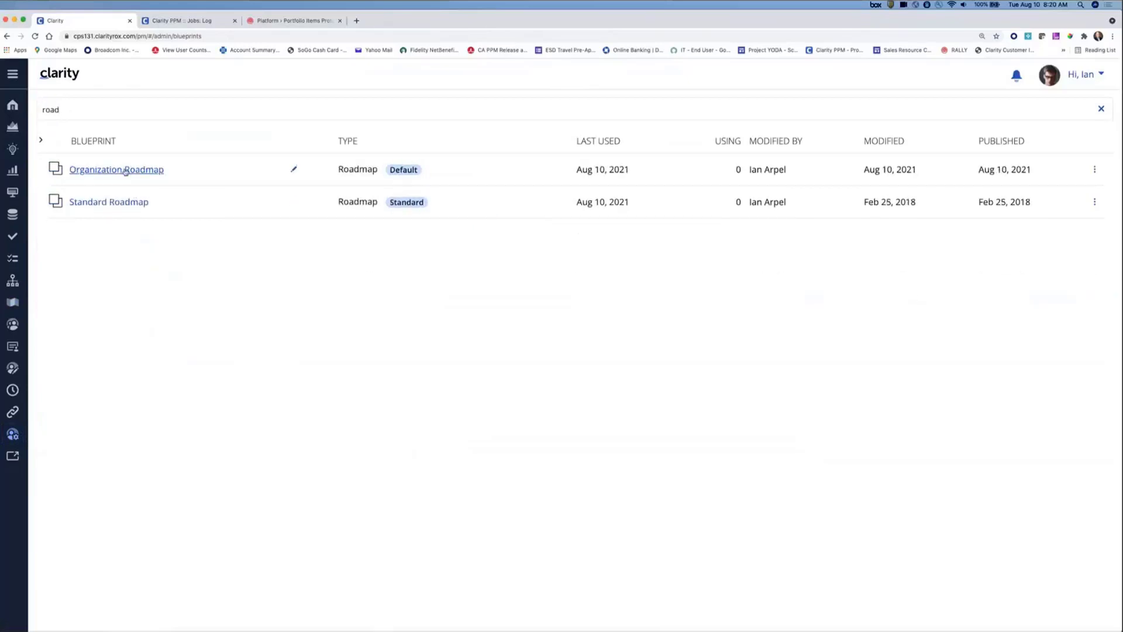
click(125, 172)
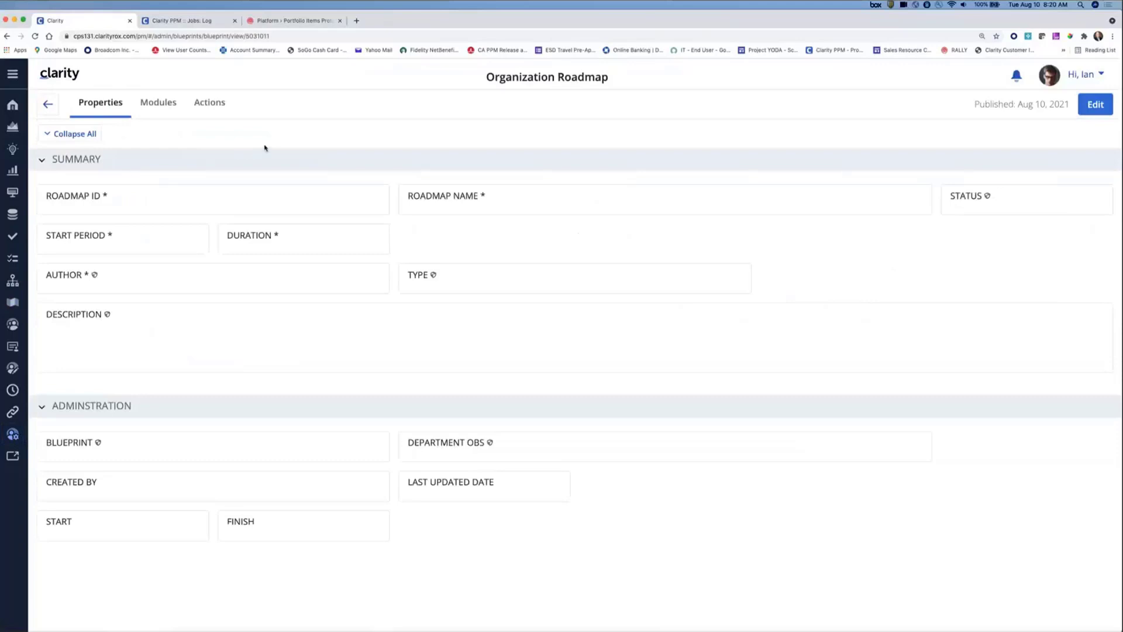
click(1095, 111)
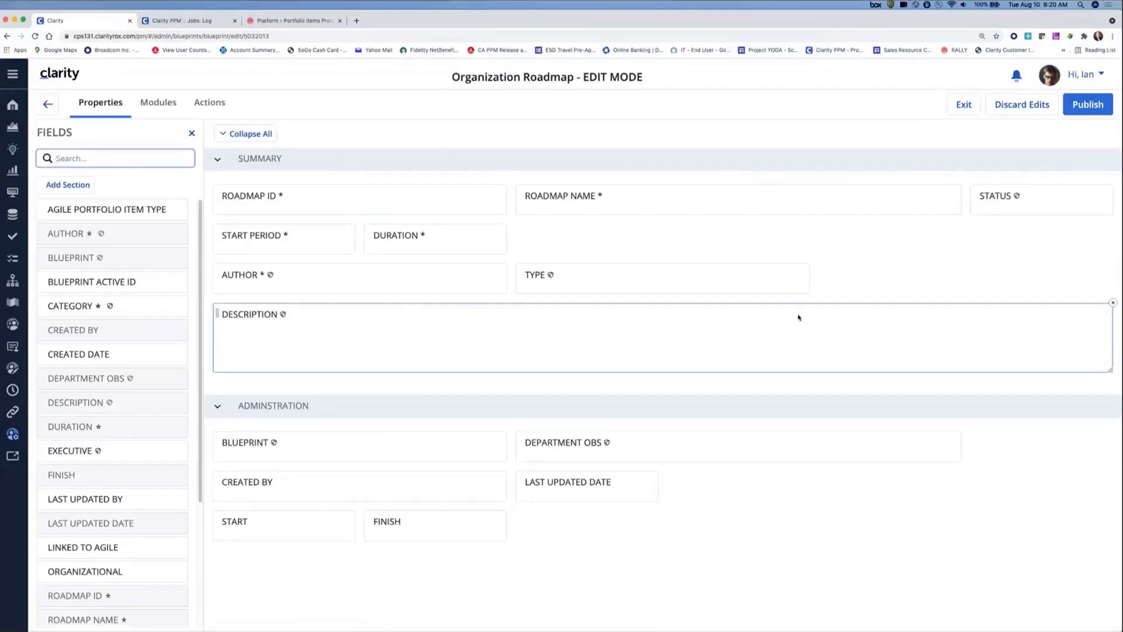
click(149, 103)
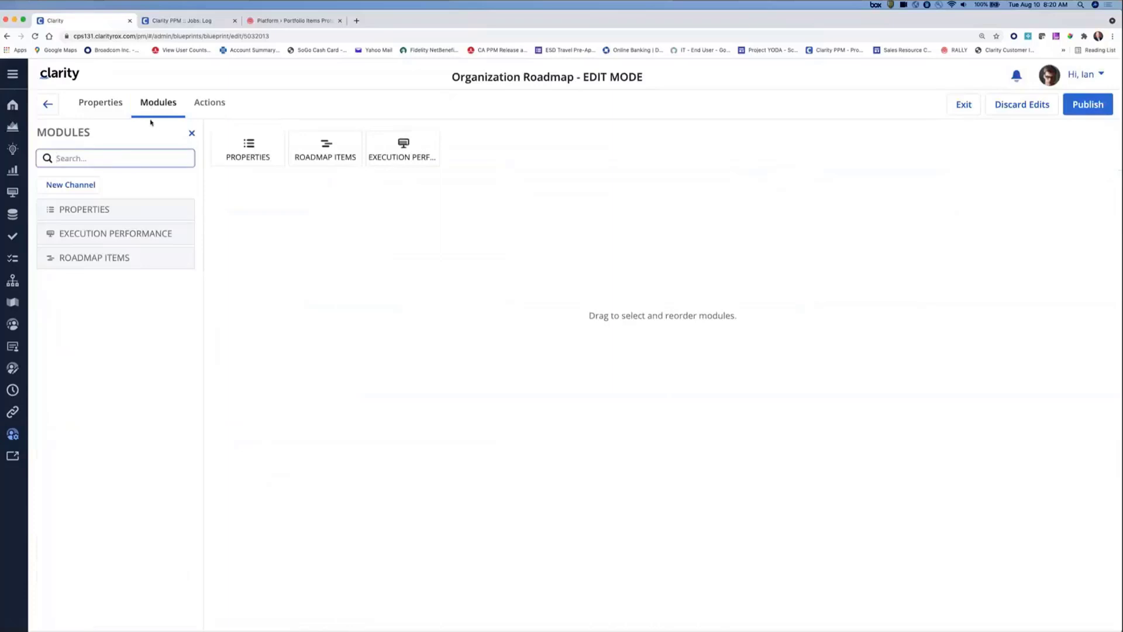
Step: Review the Execution Performance module settings, then the blueprint's Actions list
click(391, 155)
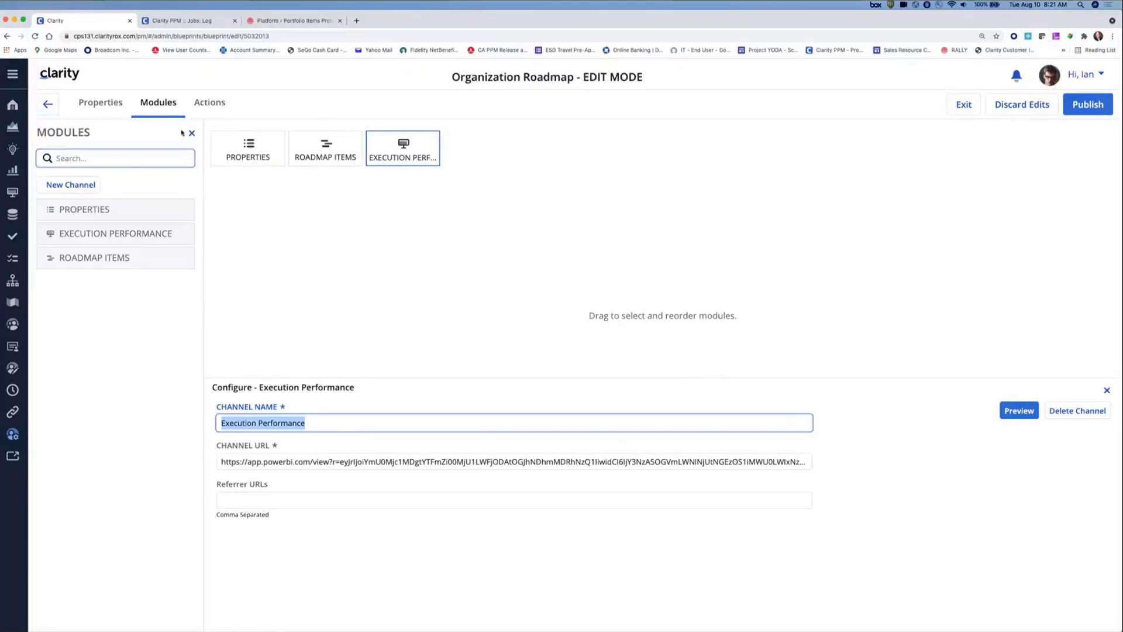
click(208, 105)
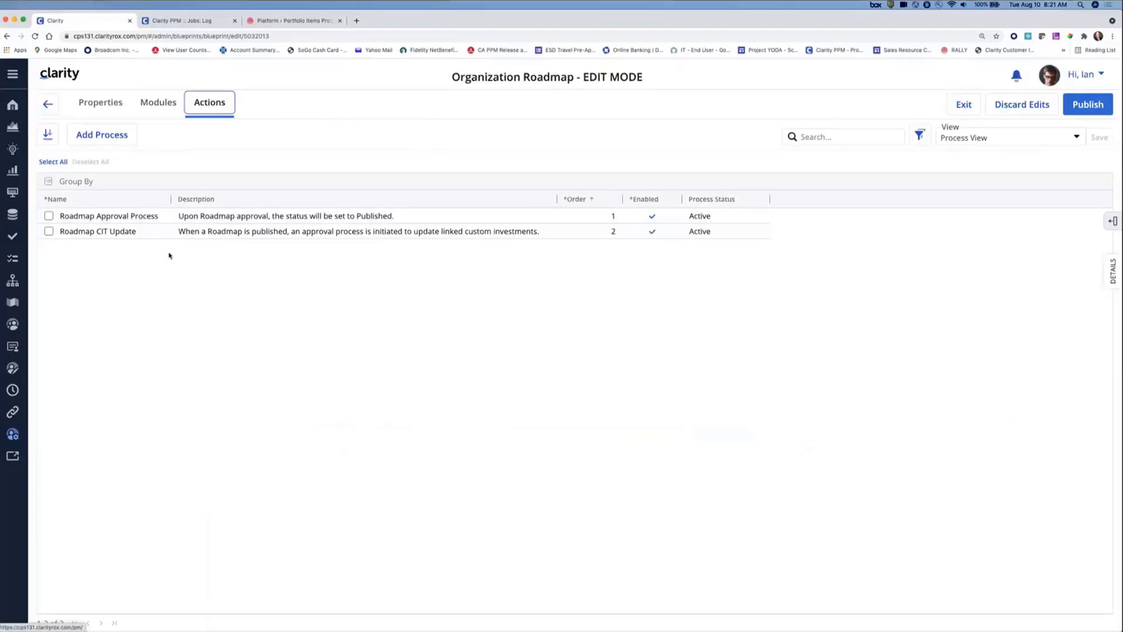
Step: Dismiss the process picker without adding anything, exit edit mode, and return to Blueprints
click(99, 136)
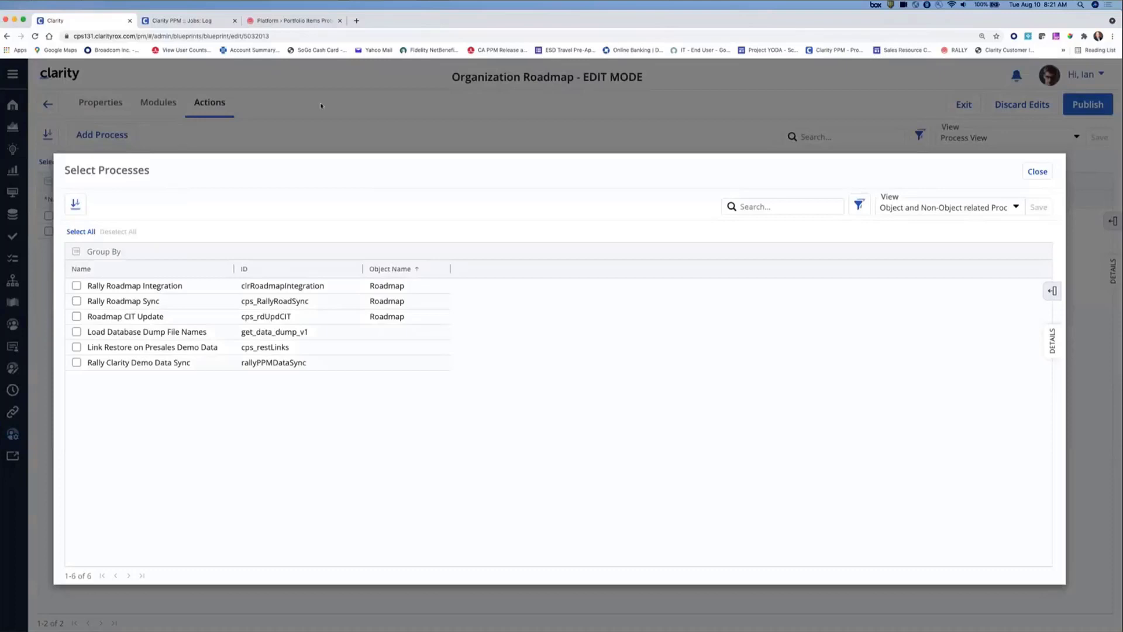
click(1038, 172)
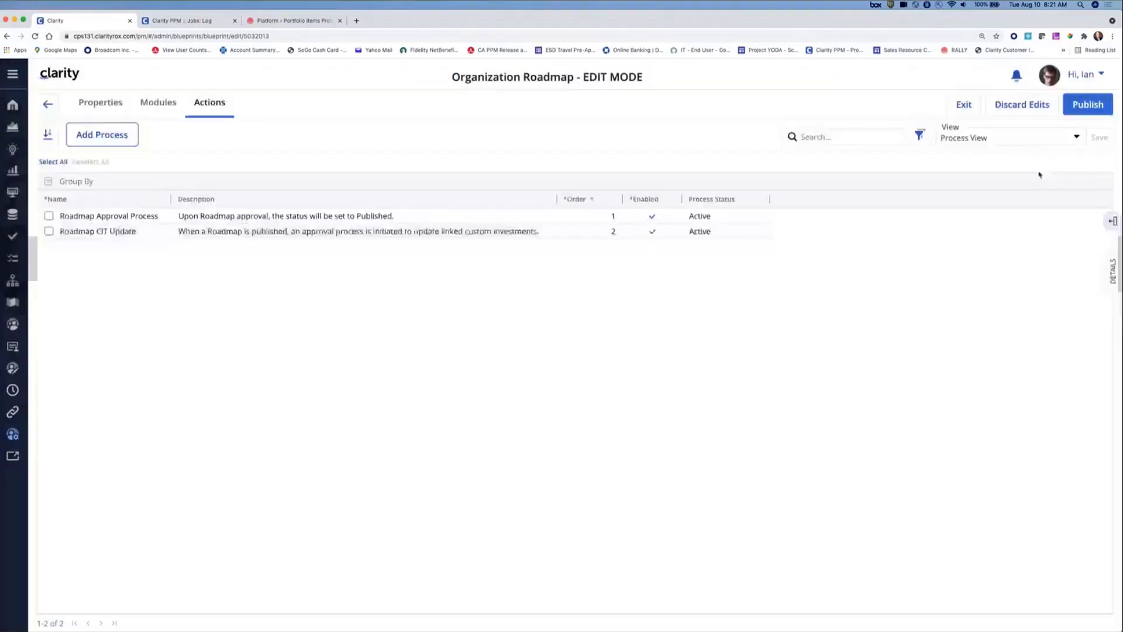
click(964, 107)
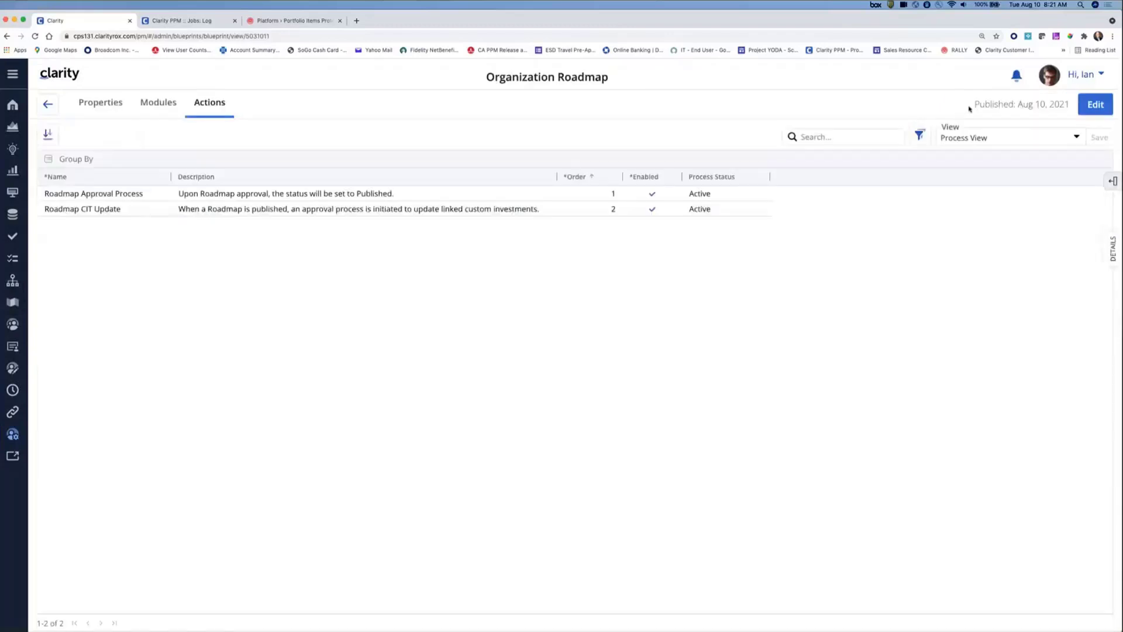
click(48, 104)
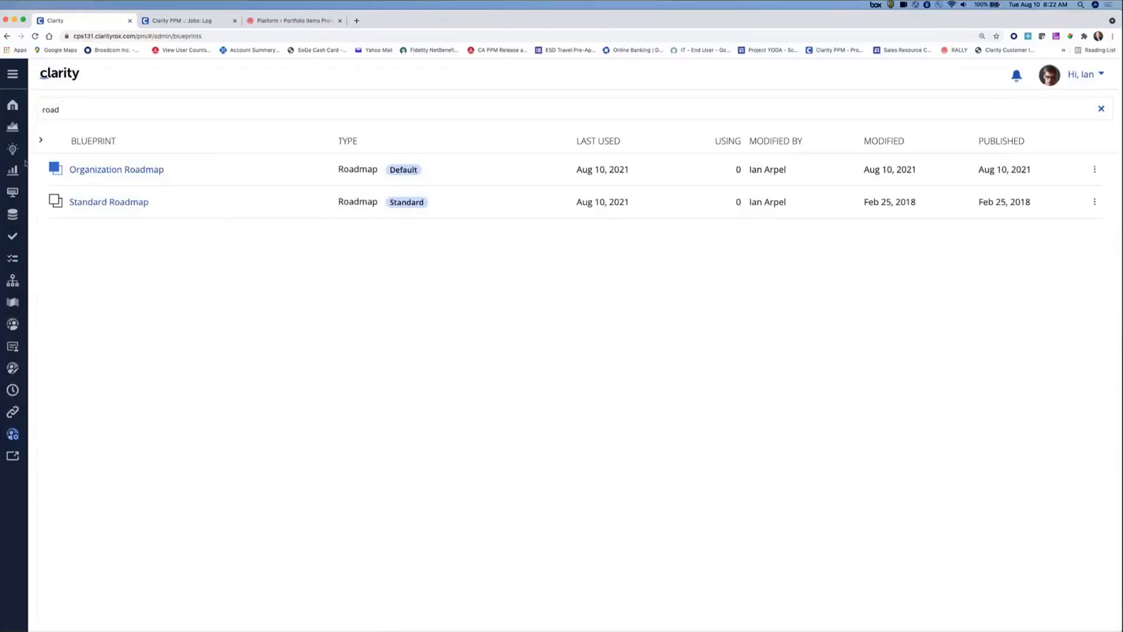
Step: Filter Attributes by Object to Roadmap and Roadmap Item instead of Team, then view the roadmaps
click(13, 436)
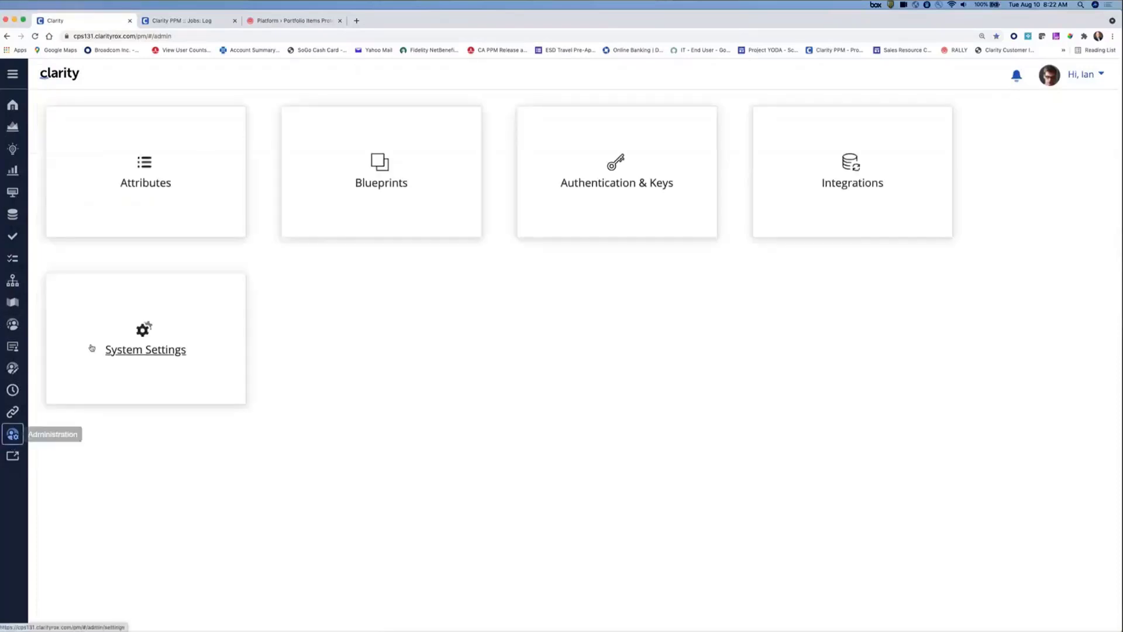
click(139, 186)
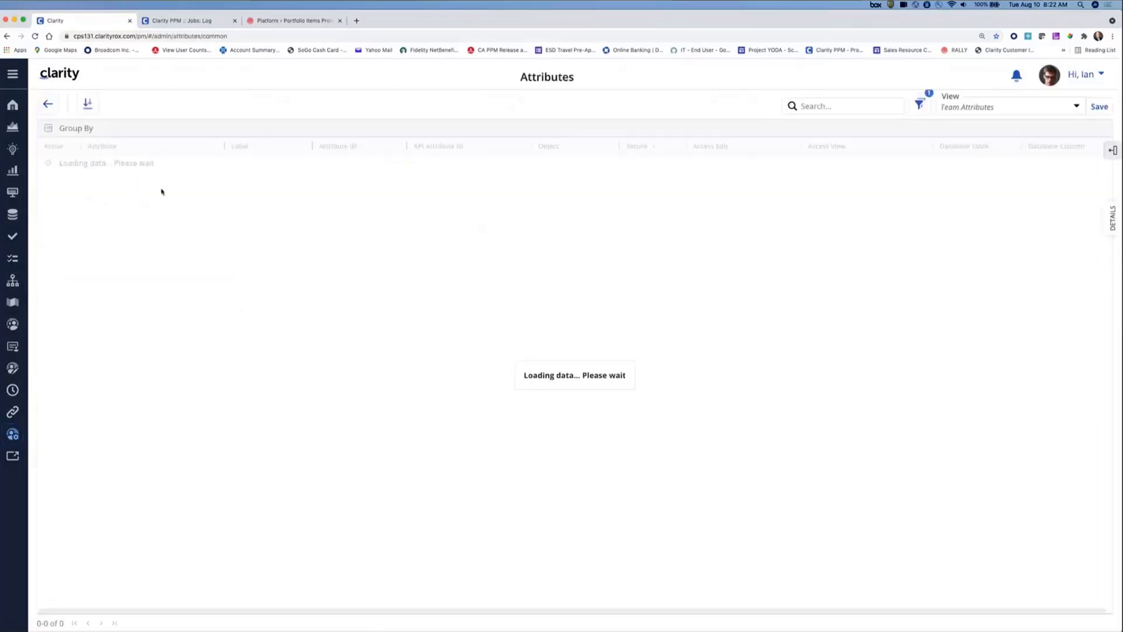
click(920, 105)
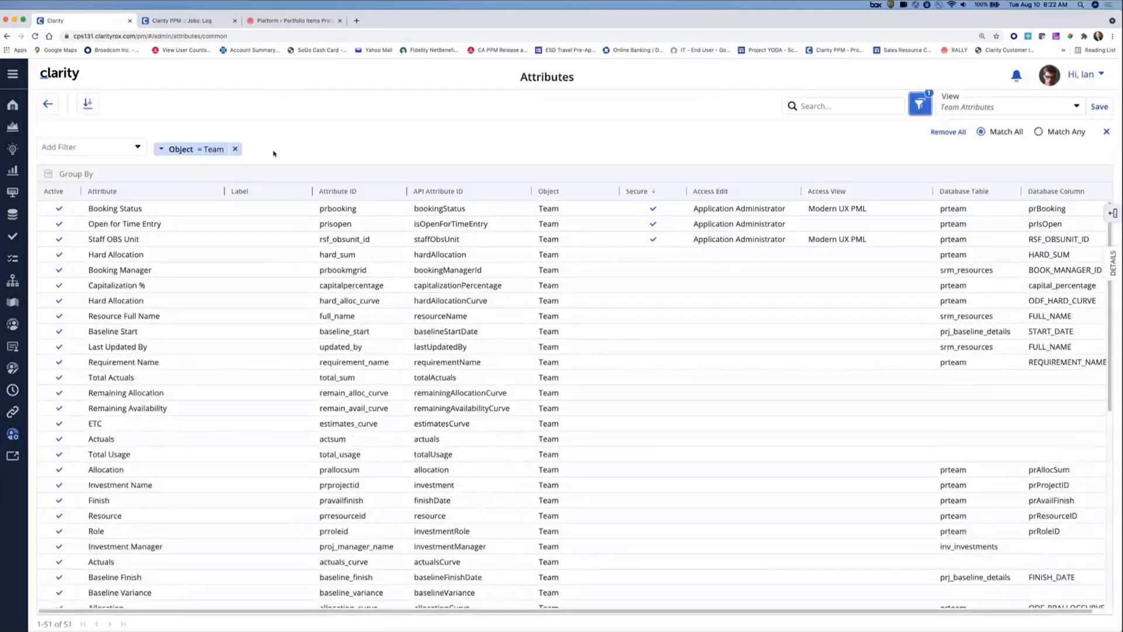
click(213, 150)
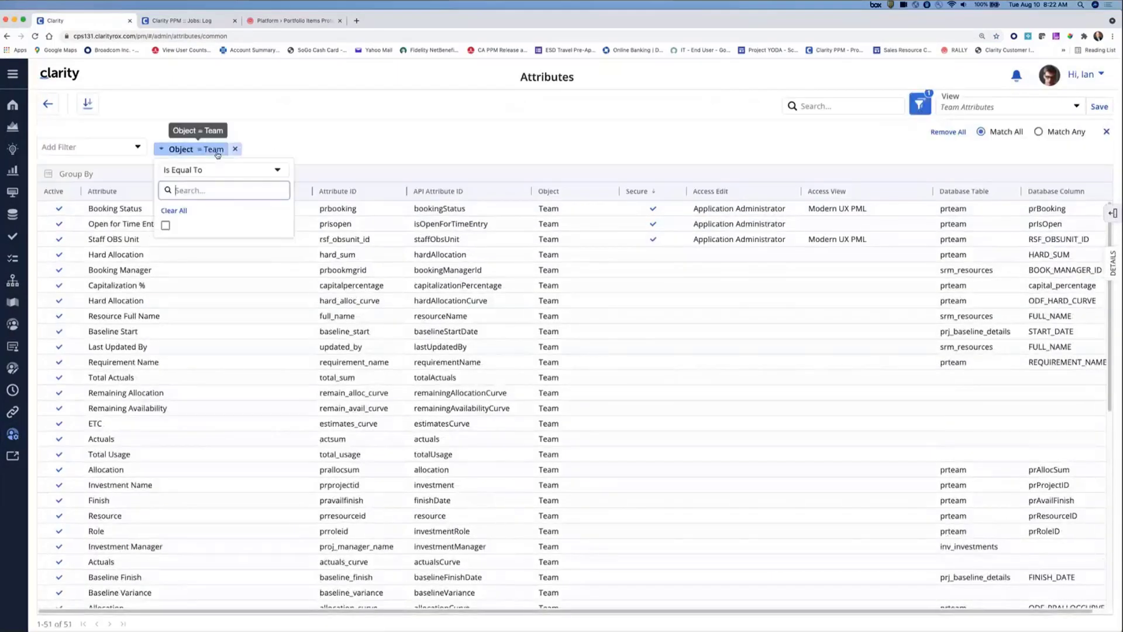
click(166, 226)
click(185, 191)
text(road)
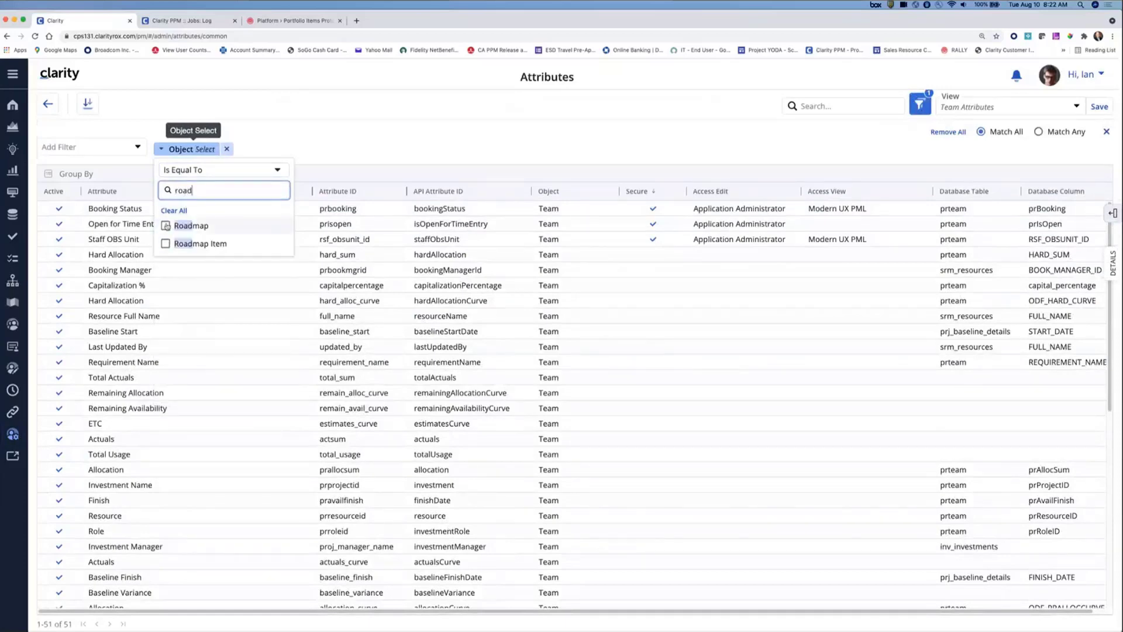
click(166, 226)
click(165, 244)
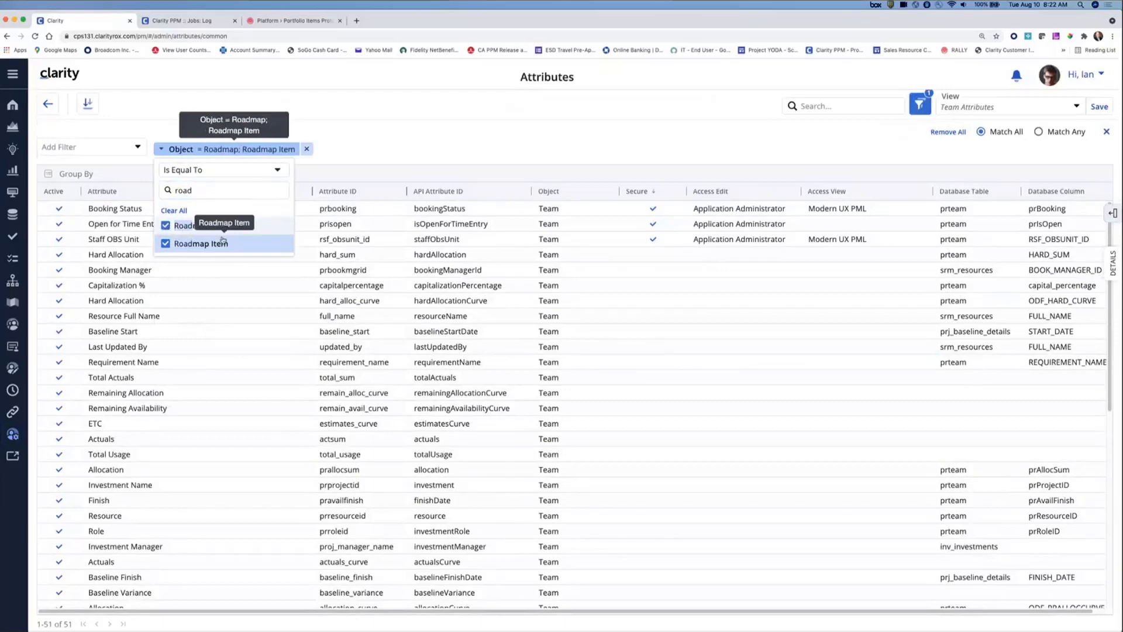
click(368, 139)
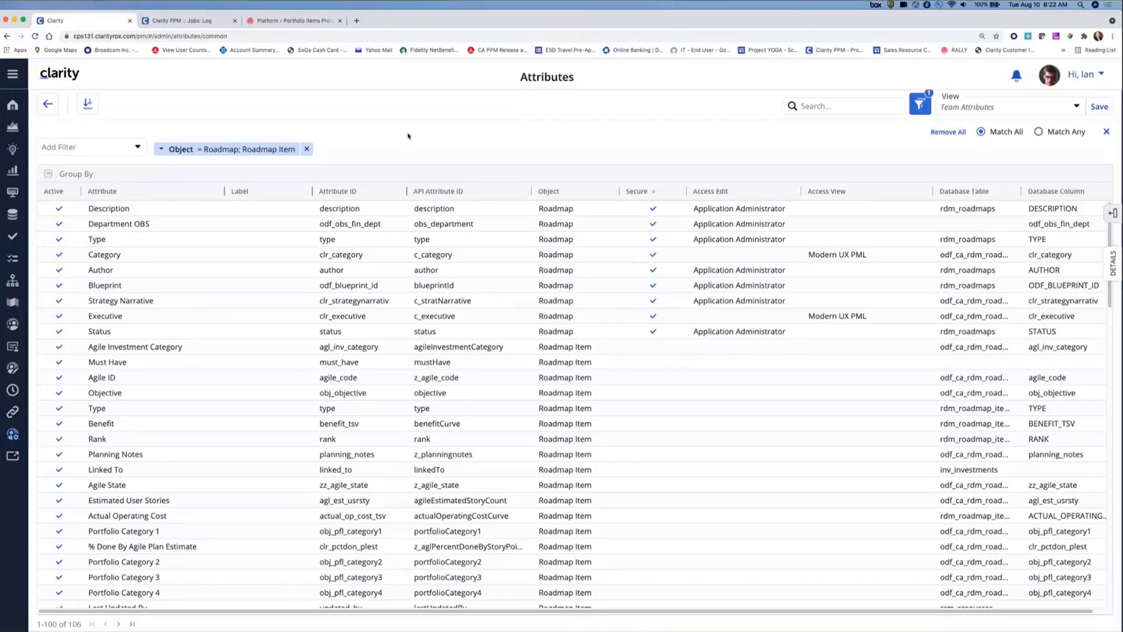
click(13, 302)
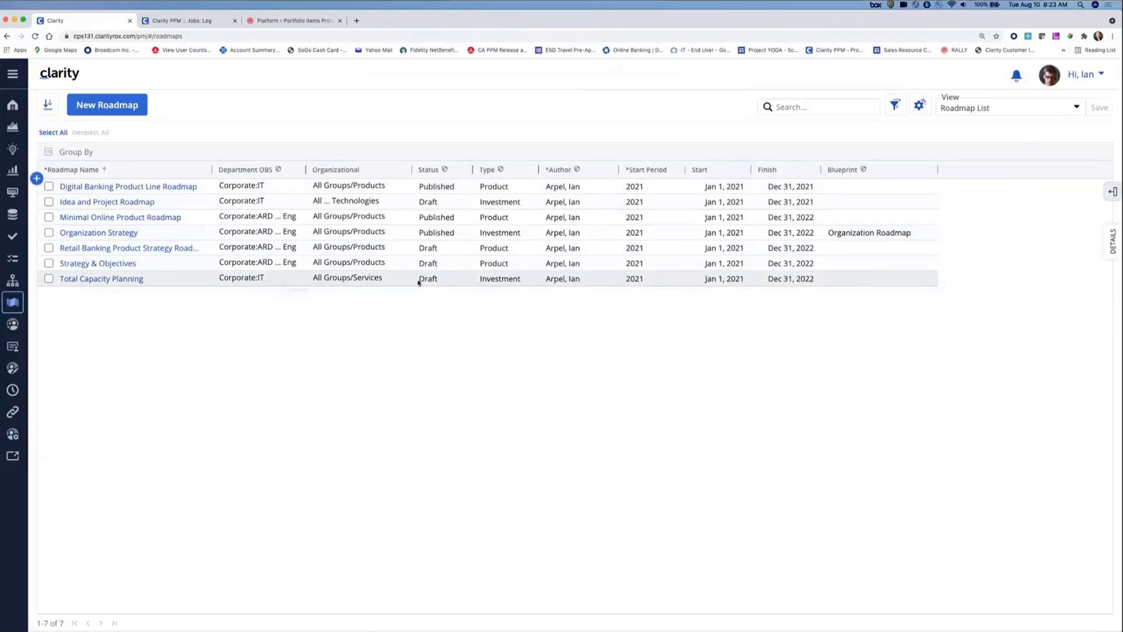
Step: Set Total Capacity Planning to type Product, All Groups/Services, and Department OBS Corporate:IT
click(485, 279)
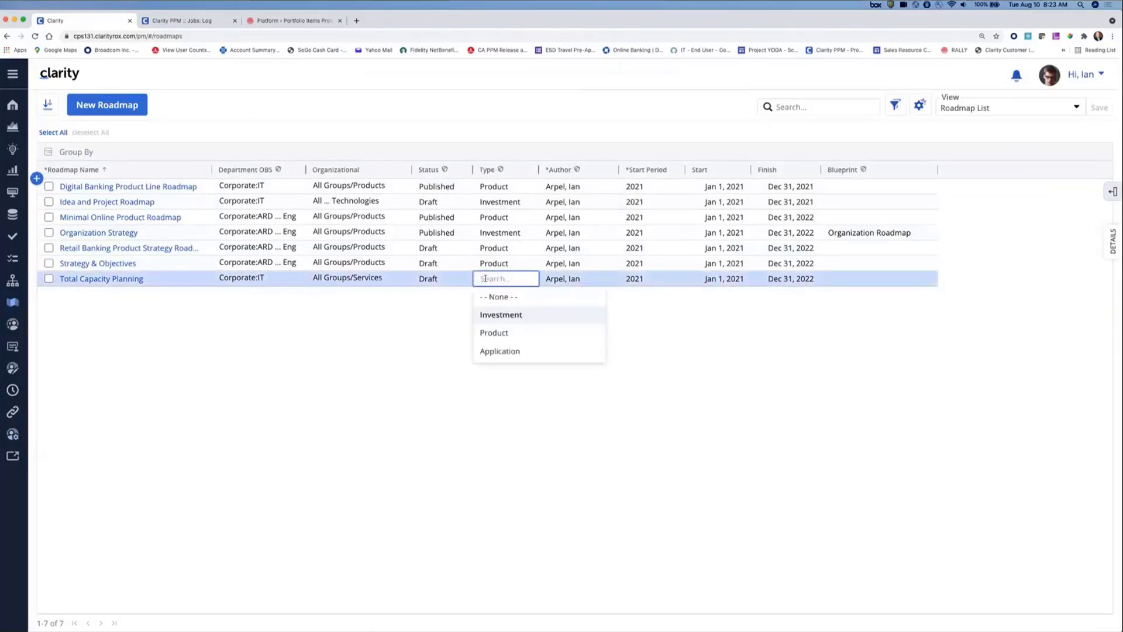
click(497, 331)
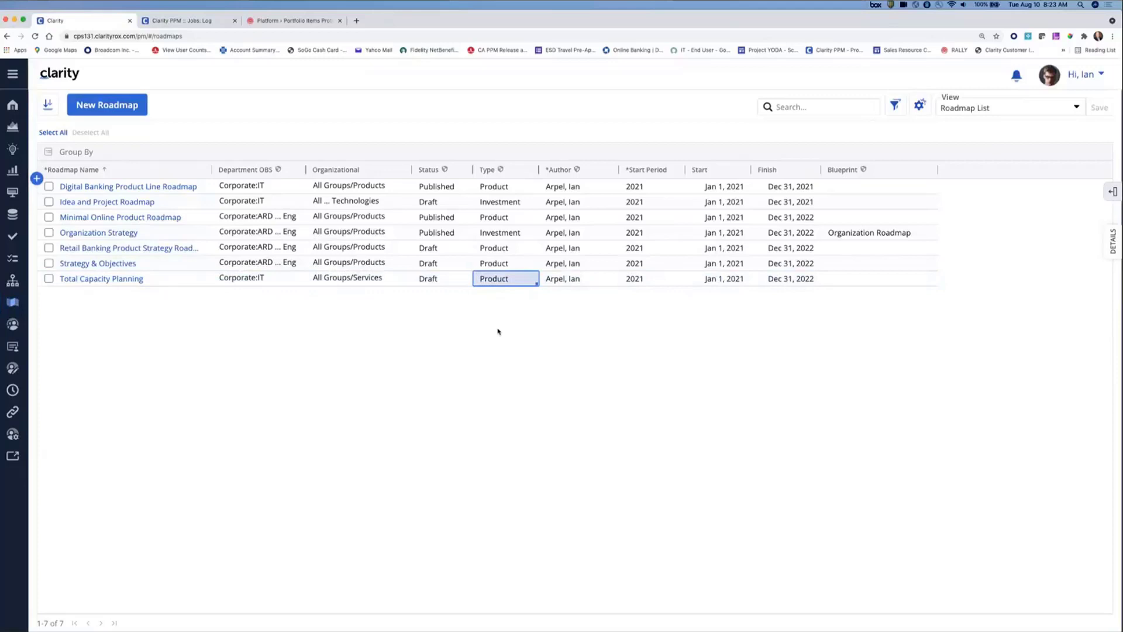
click(340, 279)
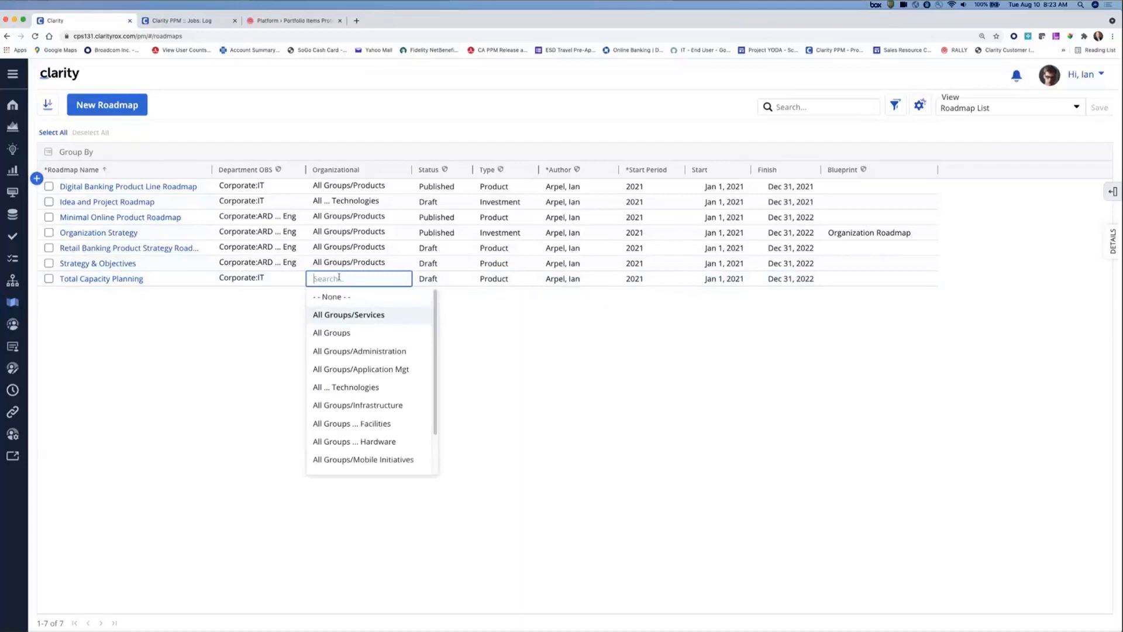
key(Return)
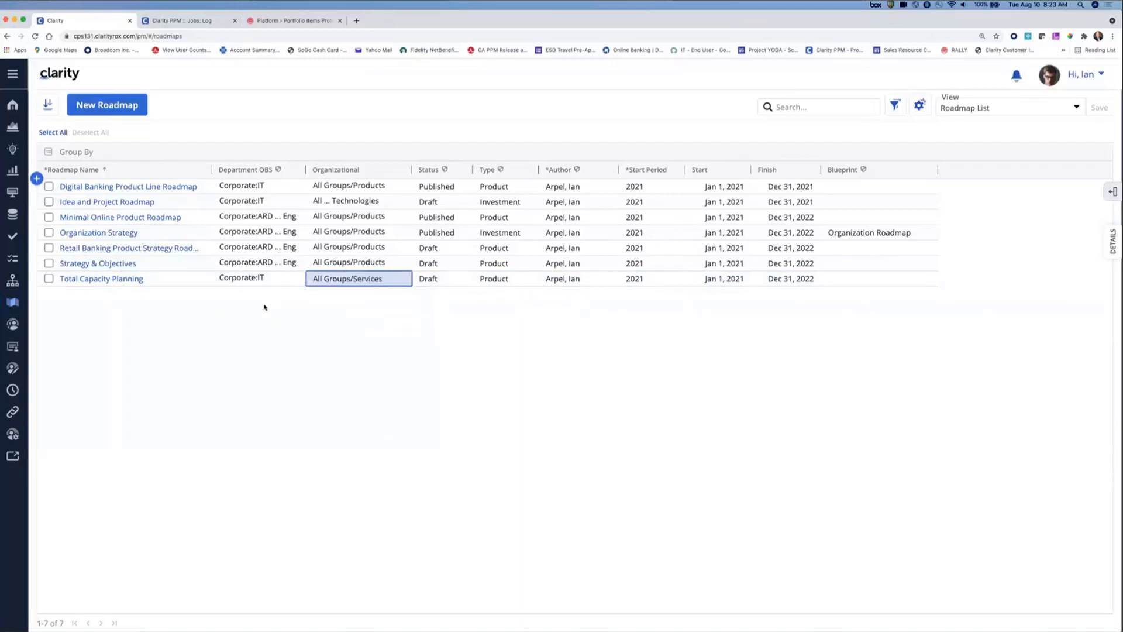
click(245, 279)
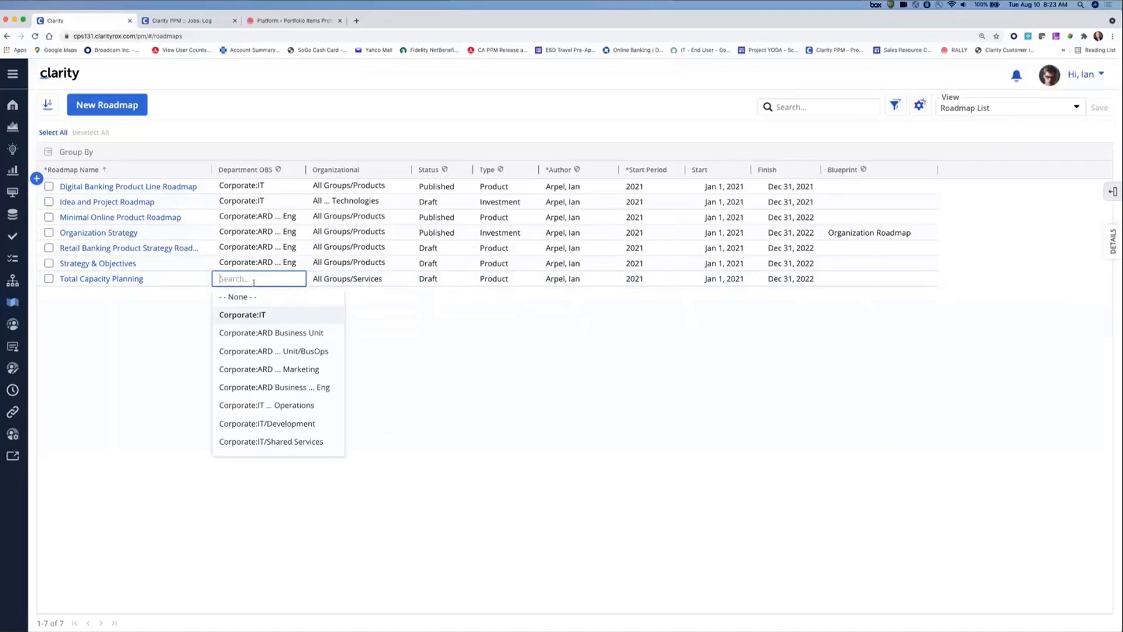
key(Return)
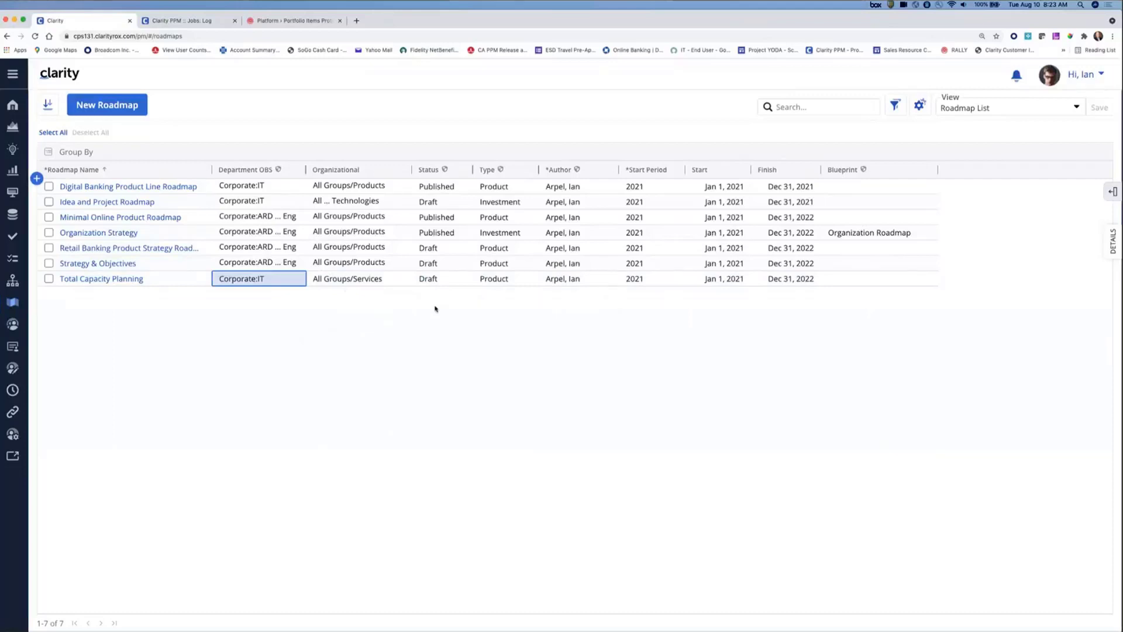
click(1104, 76)
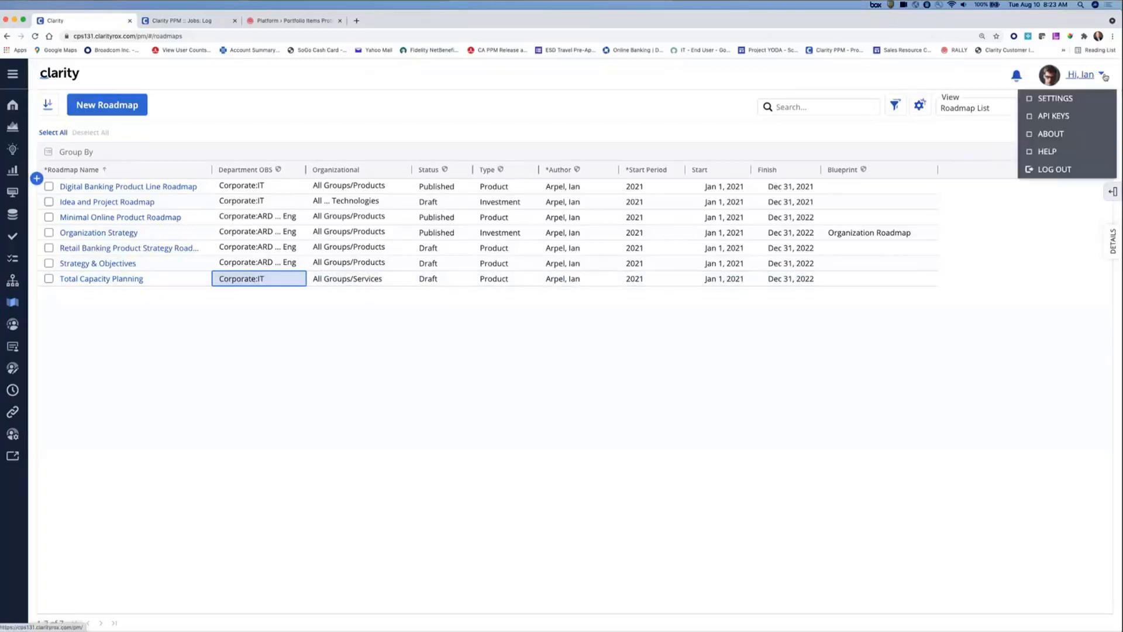
Step: Log out, sign in with the other user's credentials, and open the Roadmaps list
click(1052, 170)
text(camos)
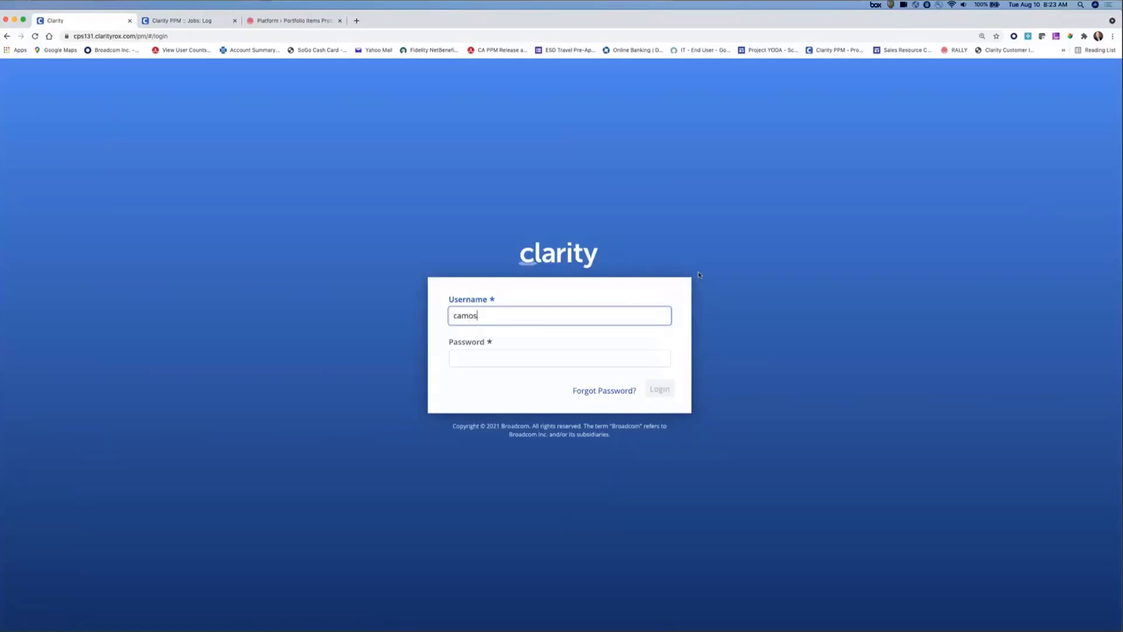
key(Tab)
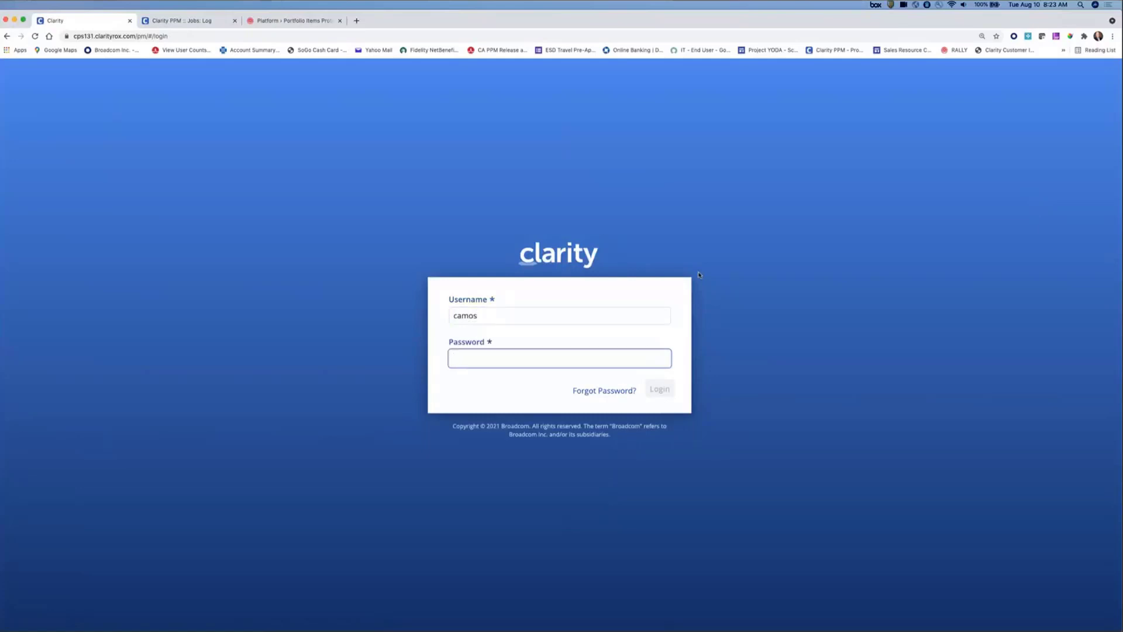
text(•••••••••)
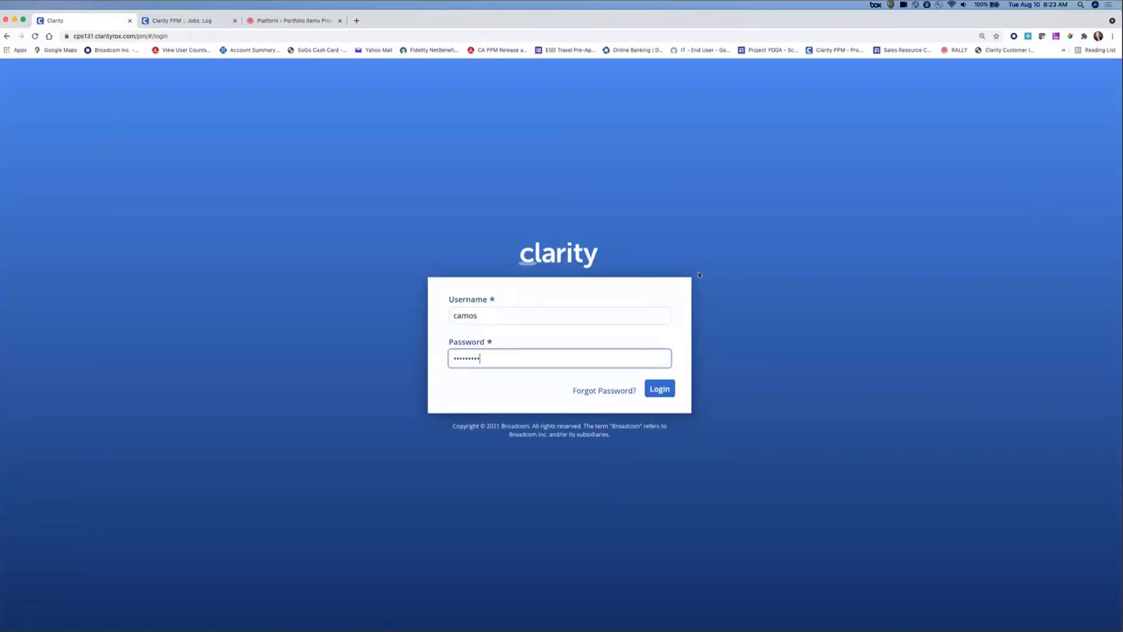
key(Return)
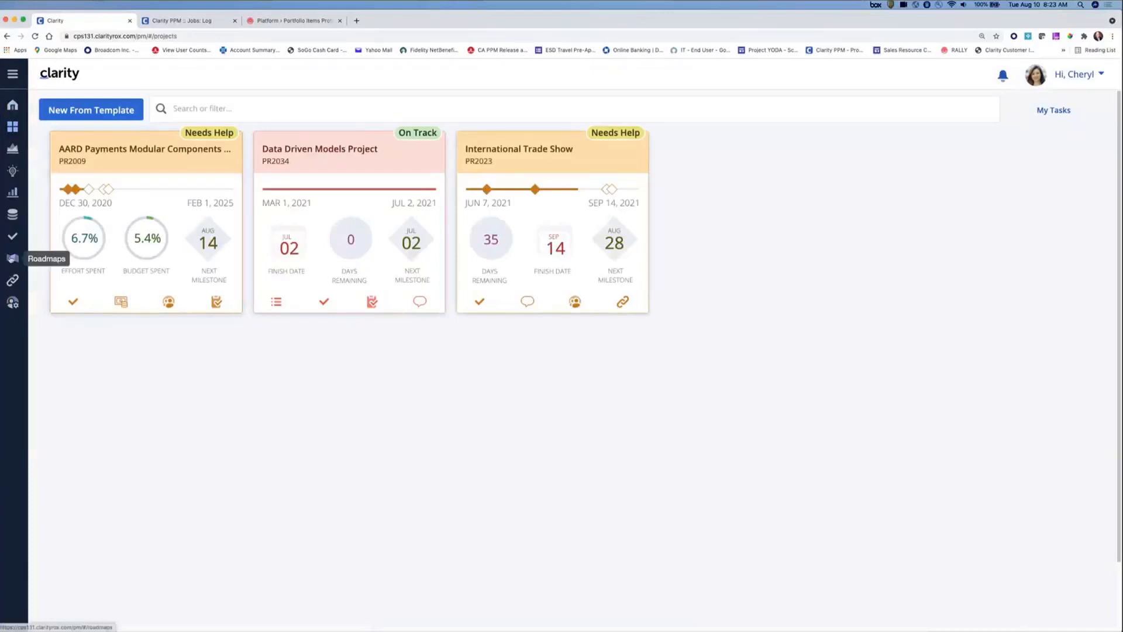
click(12, 259)
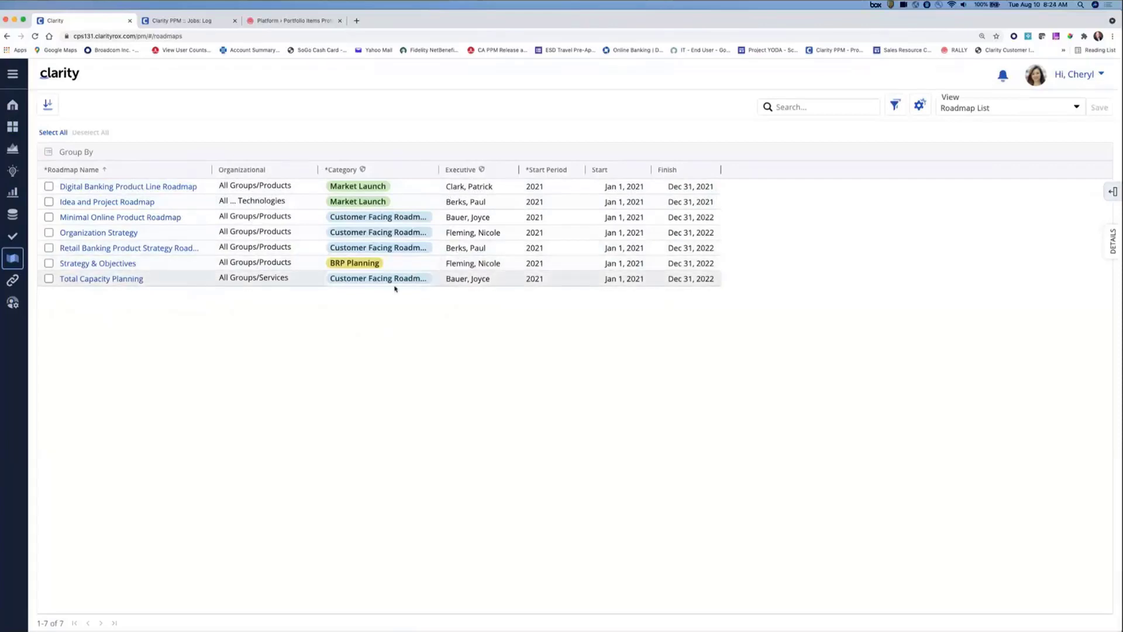
click(485, 284)
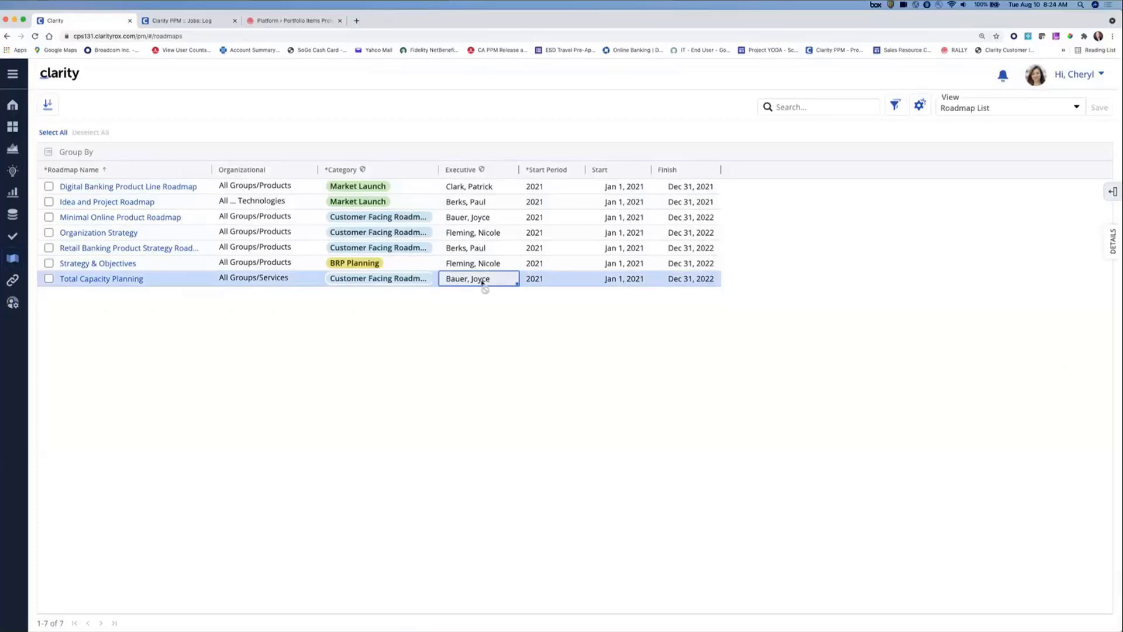
click(390, 284)
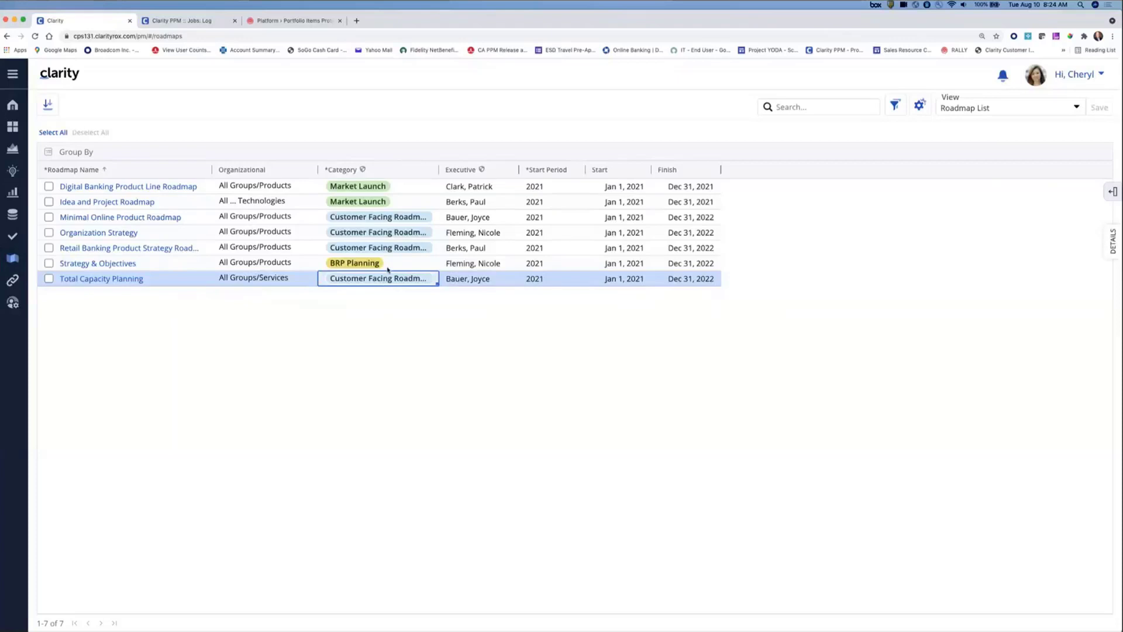
Step: Log out and sign back in as the administrator, retyping the password after one rejected attempt
click(1100, 75)
click(1060, 151)
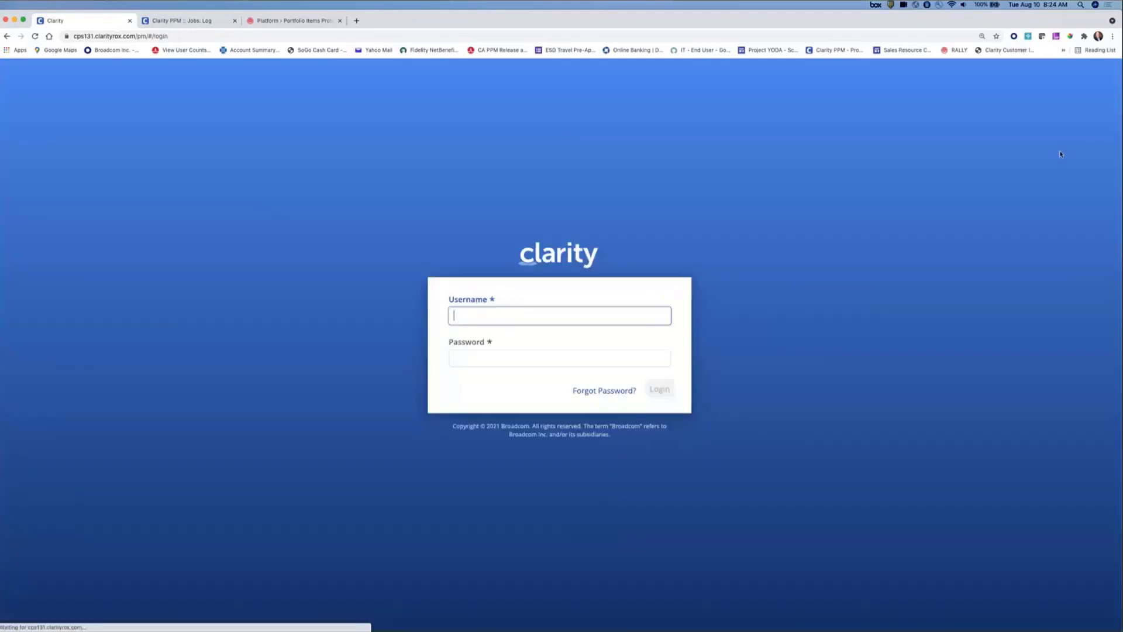
text(adm)
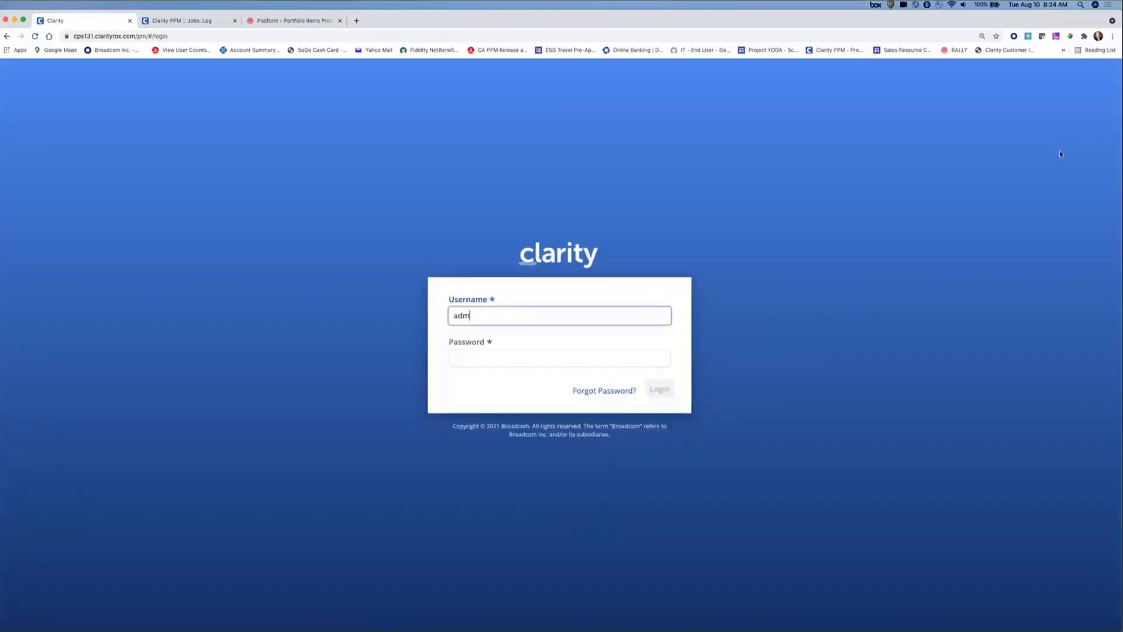
text(in)
key(Tab)
text(••••)
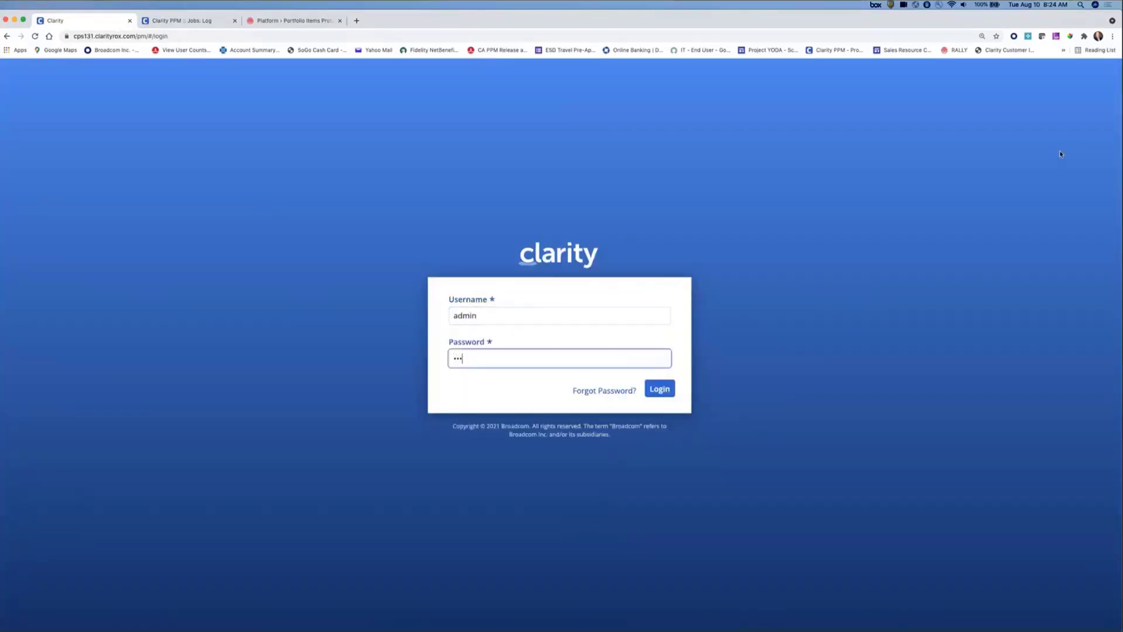
text(•••••)
key(Return)
key(BackSpace)
key(BackSpace)
key(BackSpace)
key(BackSpace)
key(BackSpace)
key(BackSpace)
key(BackSpace)
key(BackSpace)
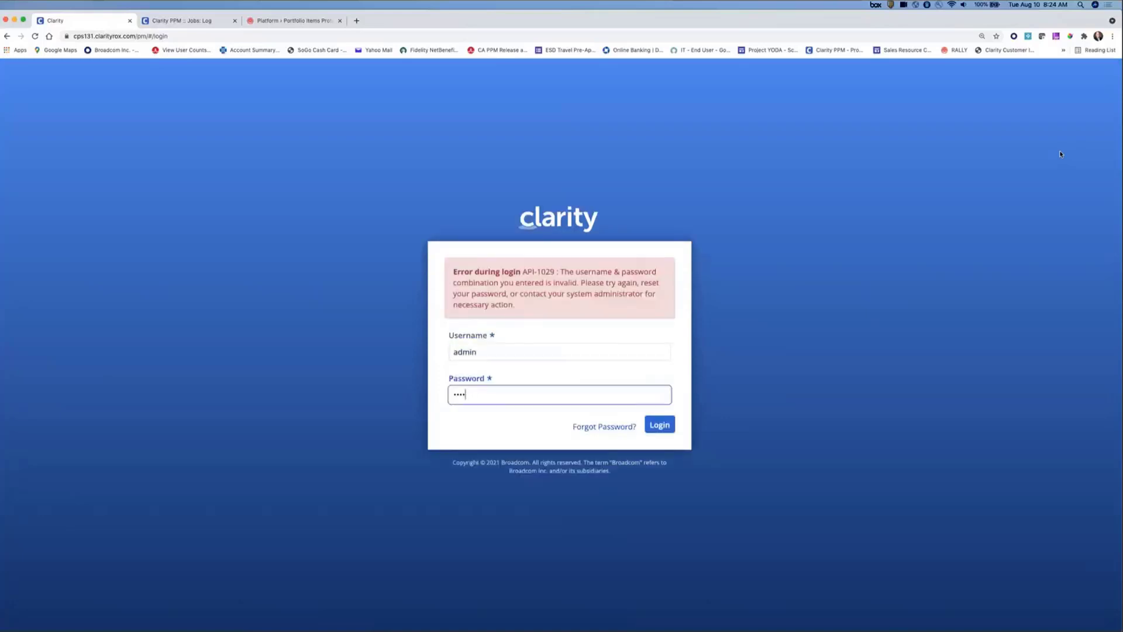
text(•••••••)
key(Return)
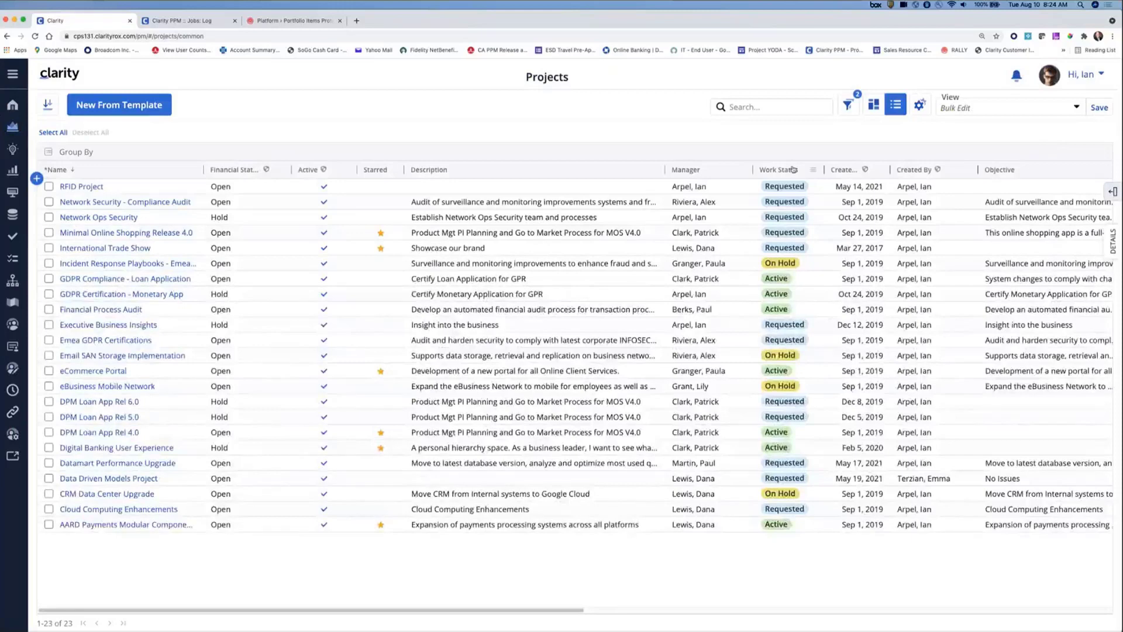
Step: Open the Organization Strategy roadmap and show the AARD Payments Application item's details
click(15, 303)
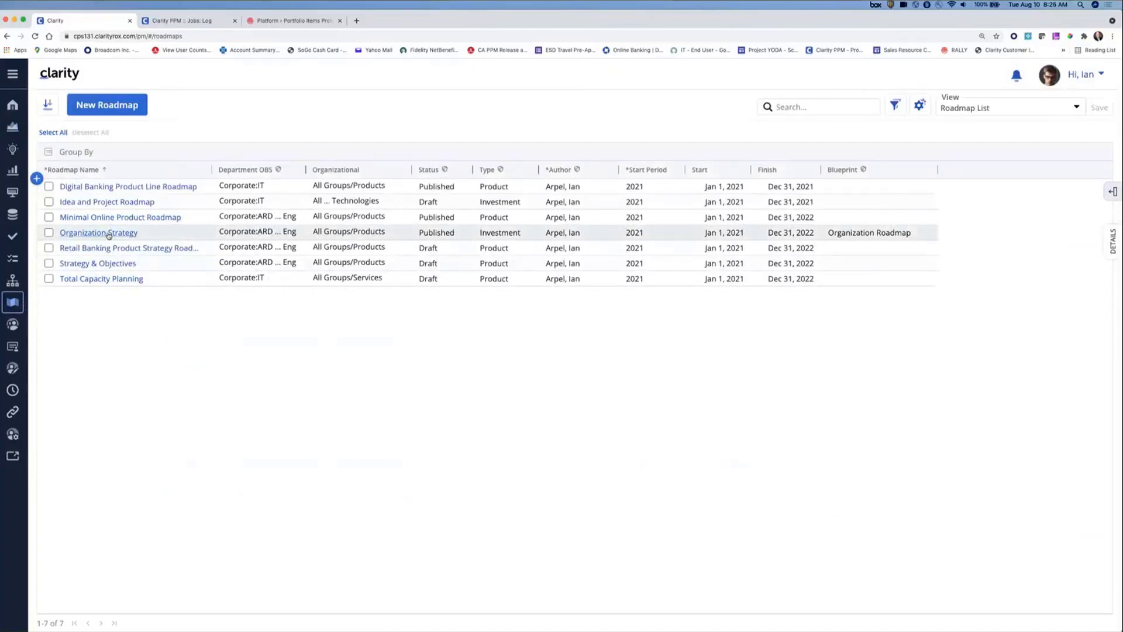
click(108, 233)
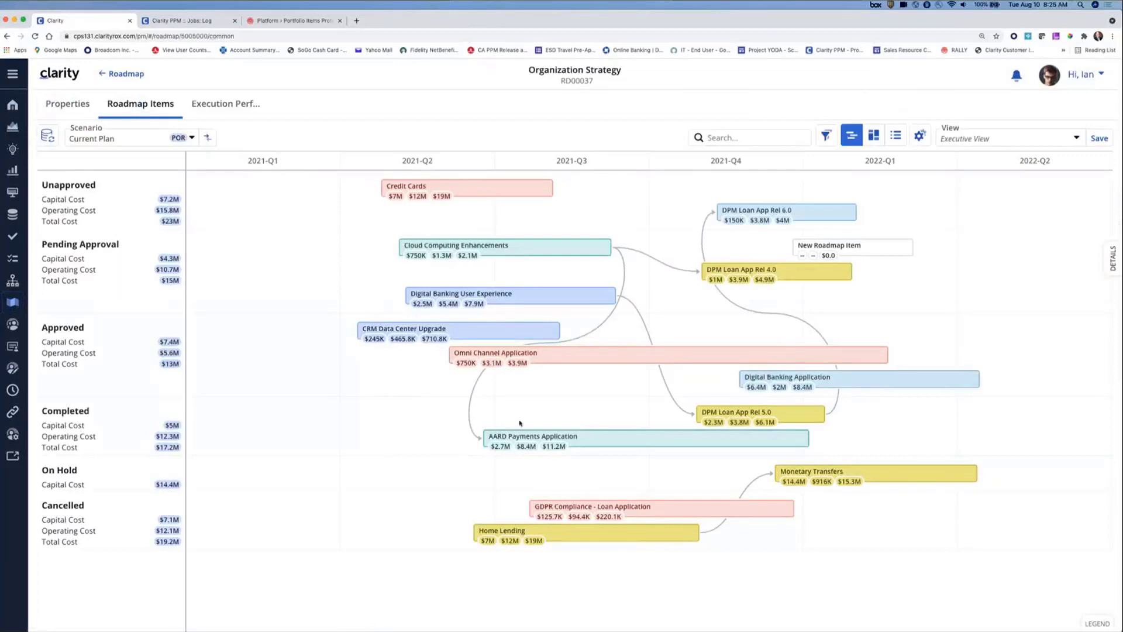
click(586, 442)
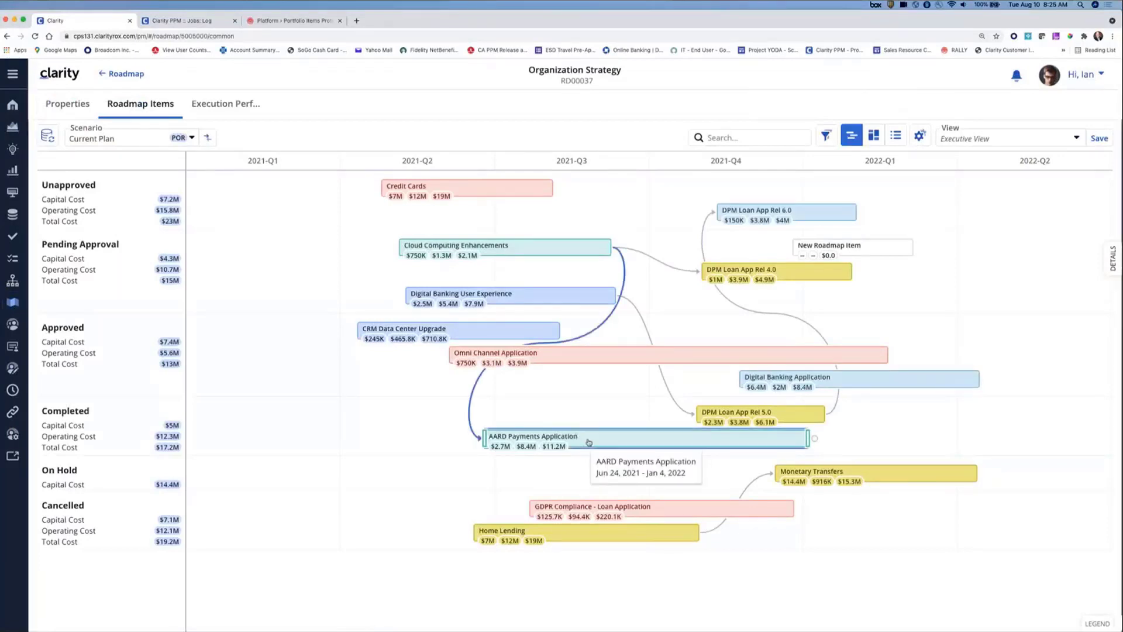
click(1107, 269)
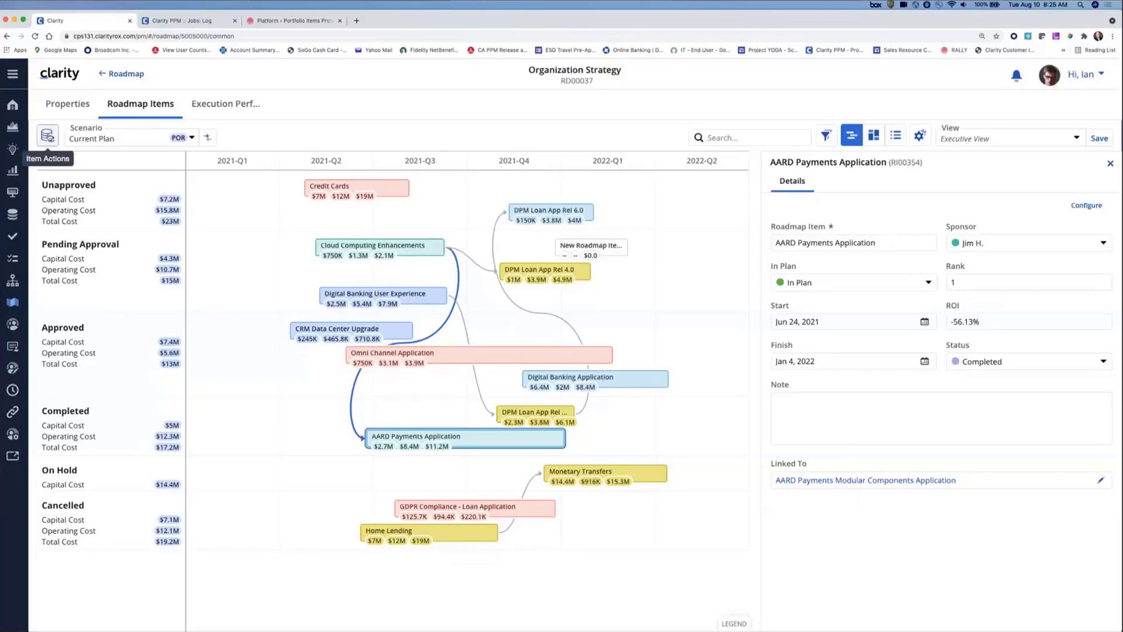
Step: Sync linked items with Sync All Attributes cleared and only Roadmap Item checked under Other
click(48, 136)
click(61, 190)
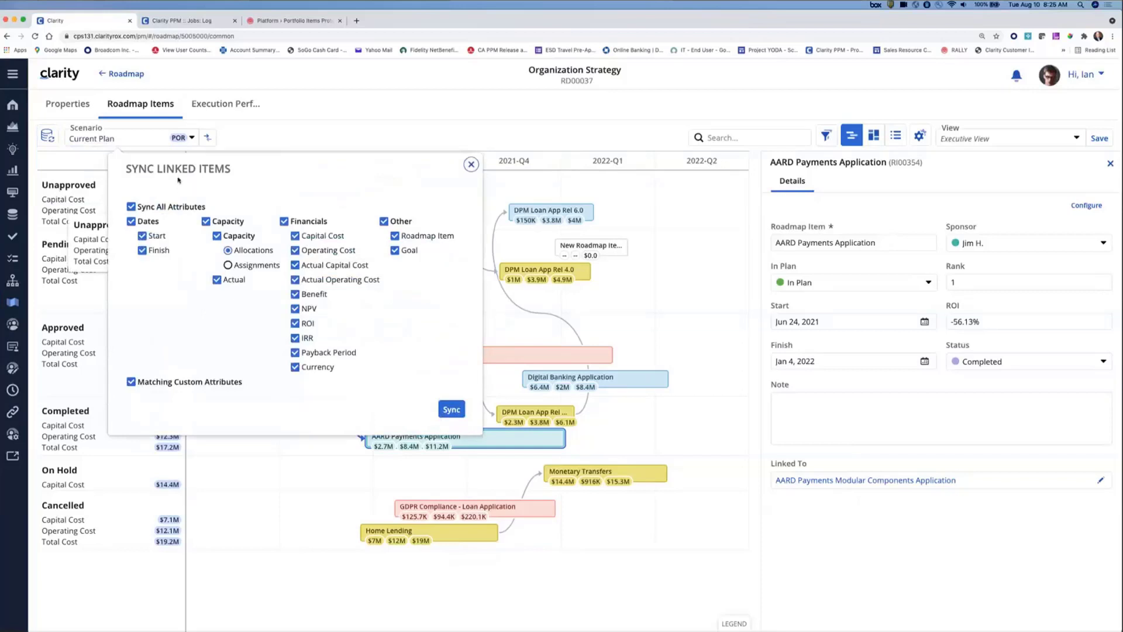
click(132, 207)
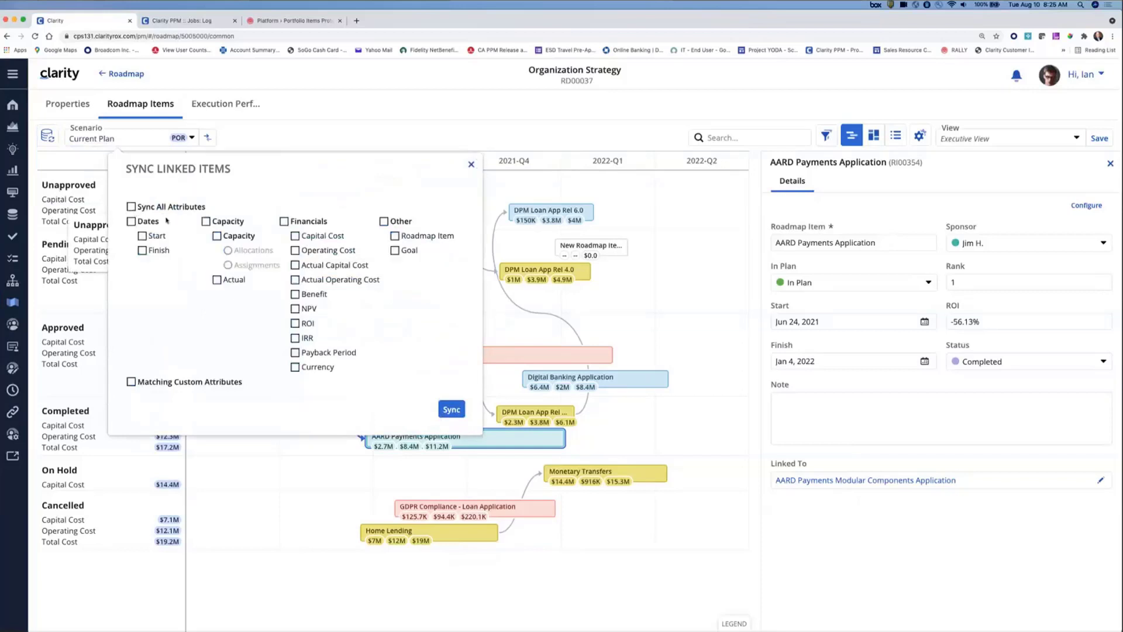
click(395, 236)
click(448, 410)
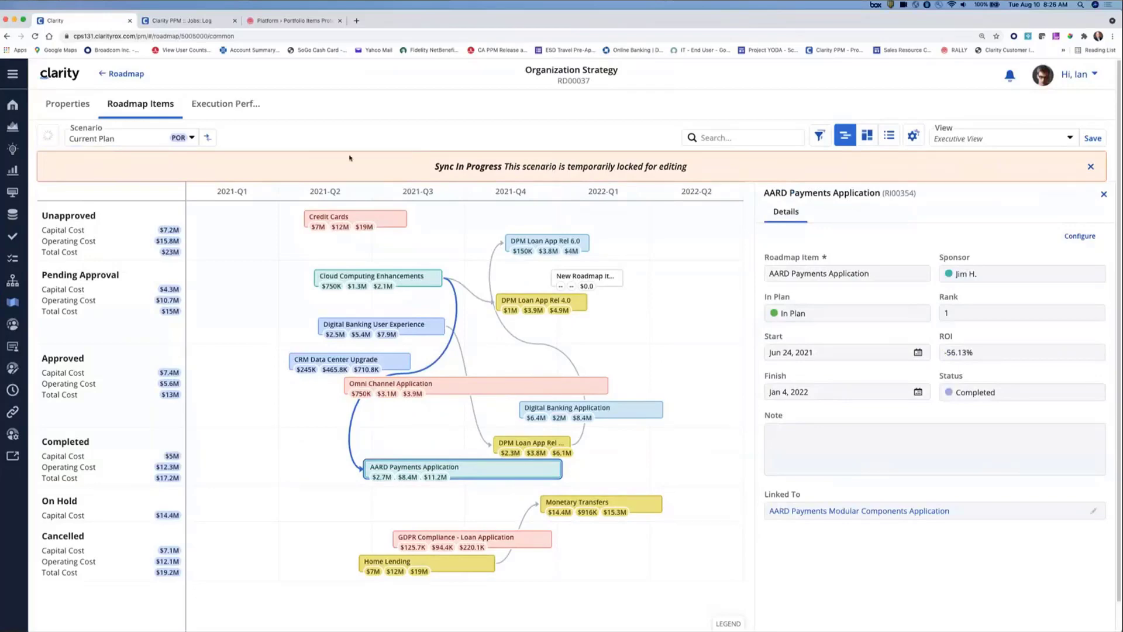
Step: Refresh via Board and Grid views, then confirm the AARD bar reads AARD Payments Modular Components Application
click(867, 136)
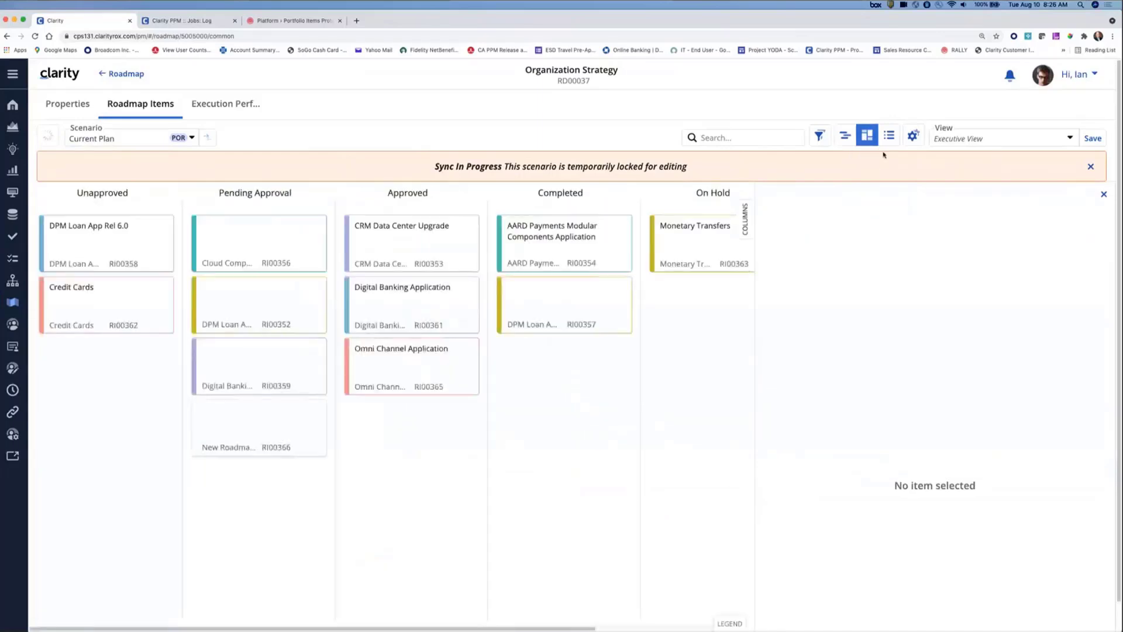
click(888, 136)
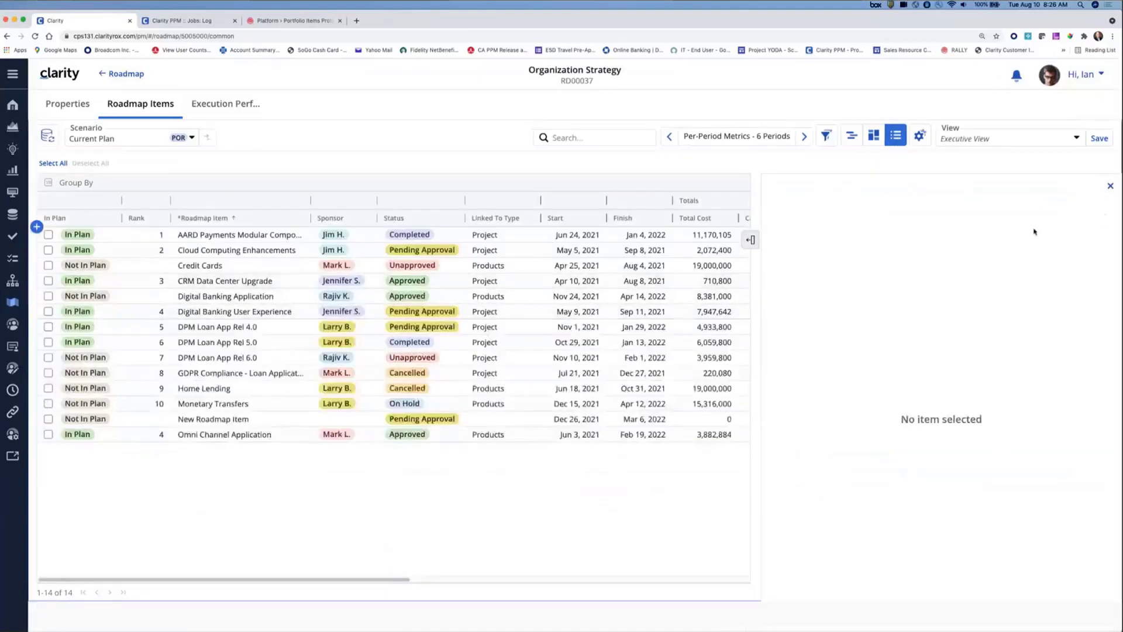
click(1111, 187)
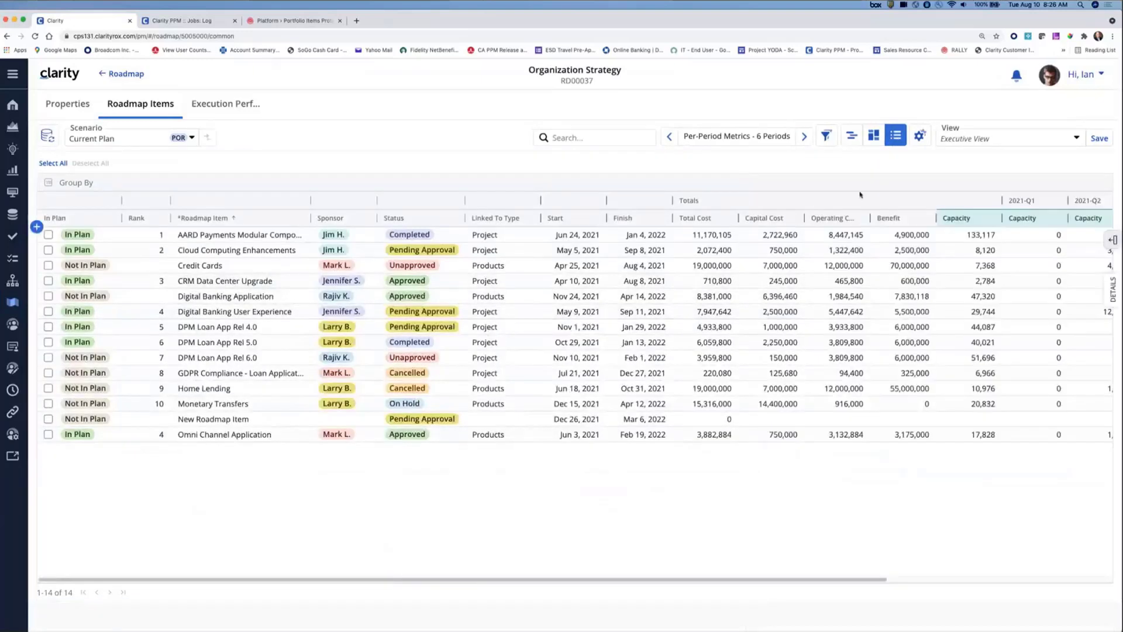
click(852, 135)
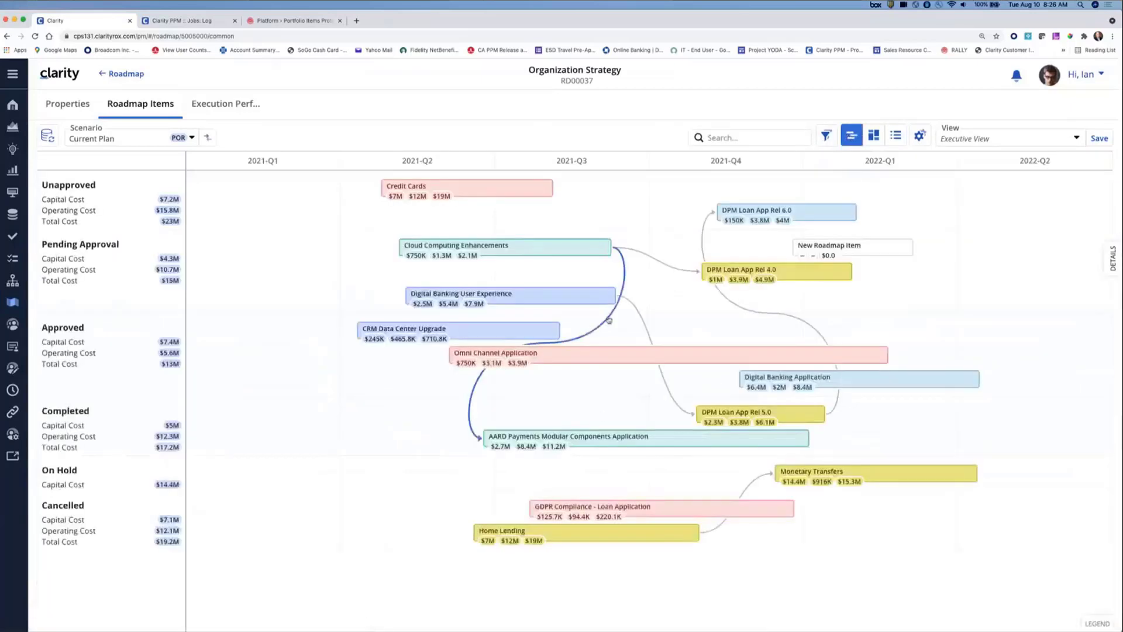
click(672, 441)
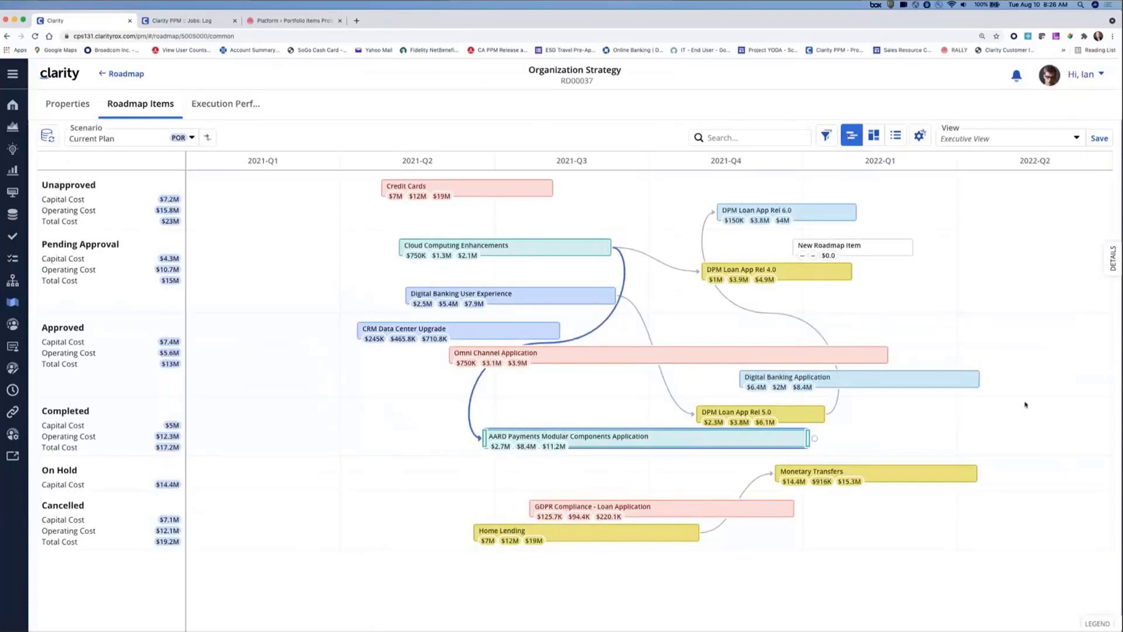
click(1110, 267)
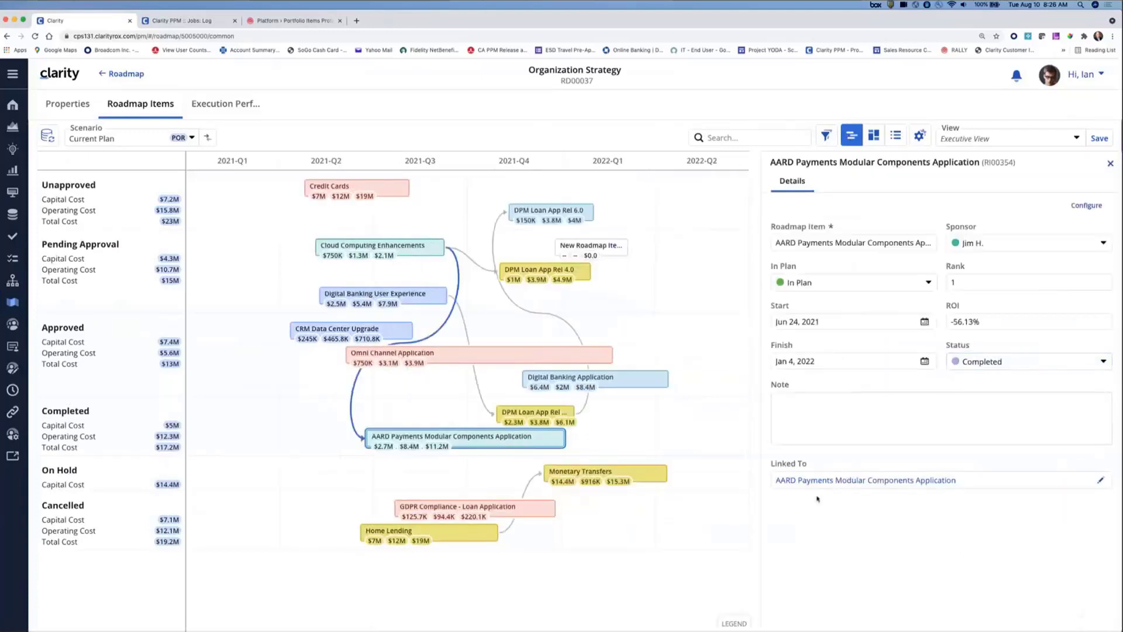